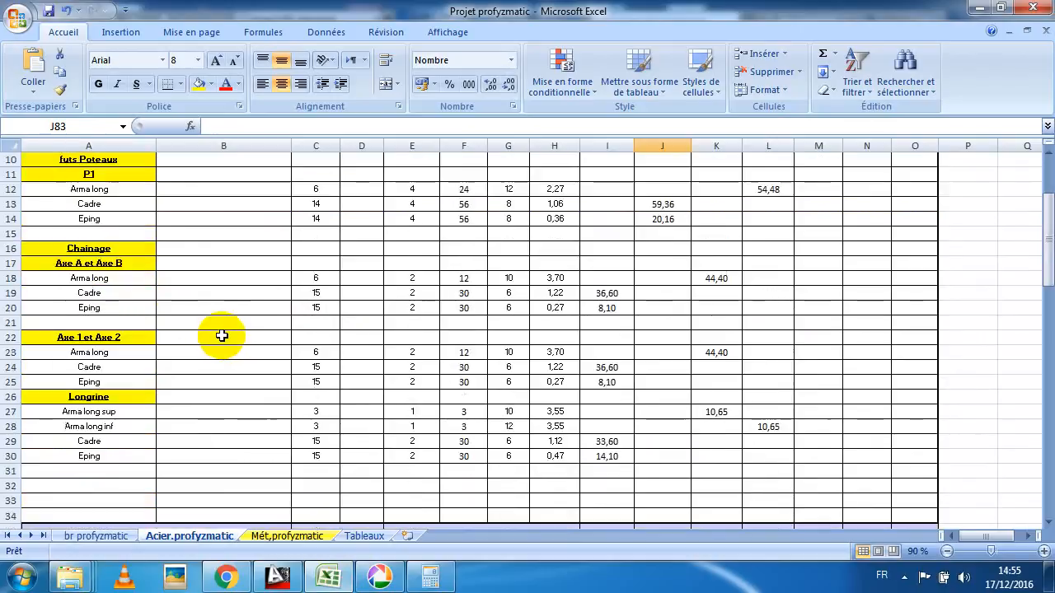
# - Review the foundation and slab reinforcement tables, then the Poteaux and Poutres entries of the ARMATURES EN ELEVATION table
pyautogui.click(122, 262)
pyautogui.click(115, 339)
pyautogui.scroll(-2, 157, 362)
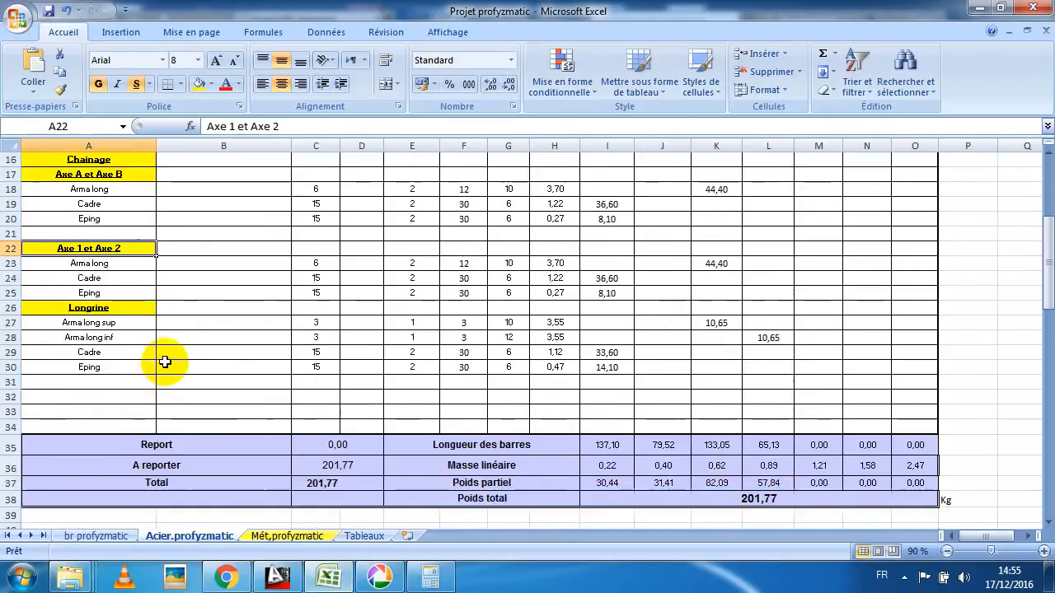
pyautogui.click(135, 281)
pyautogui.scroll(-5, 132, 313)
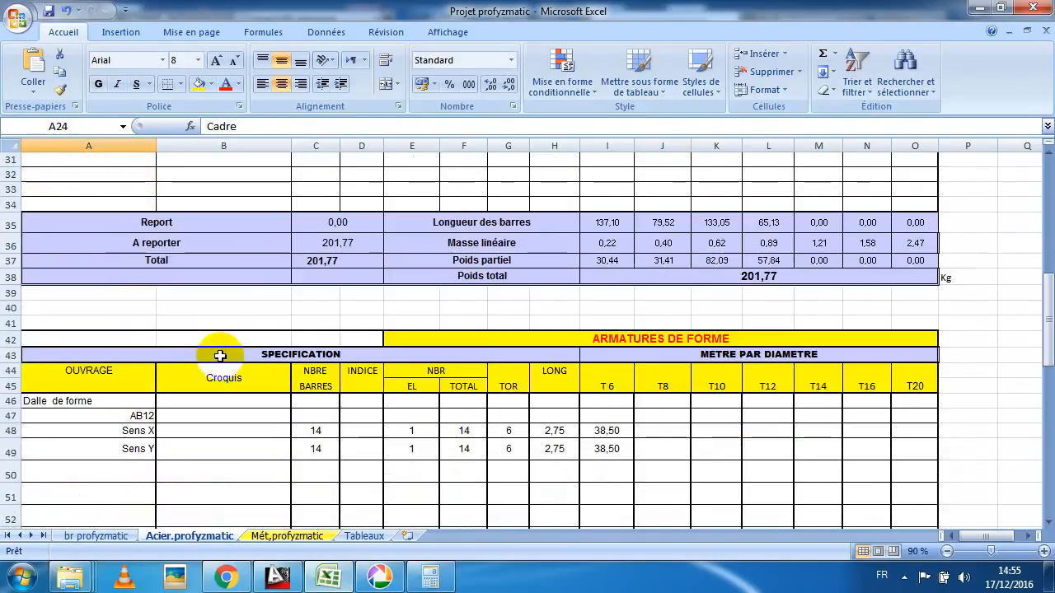
pyautogui.scroll(-1, 220, 355)
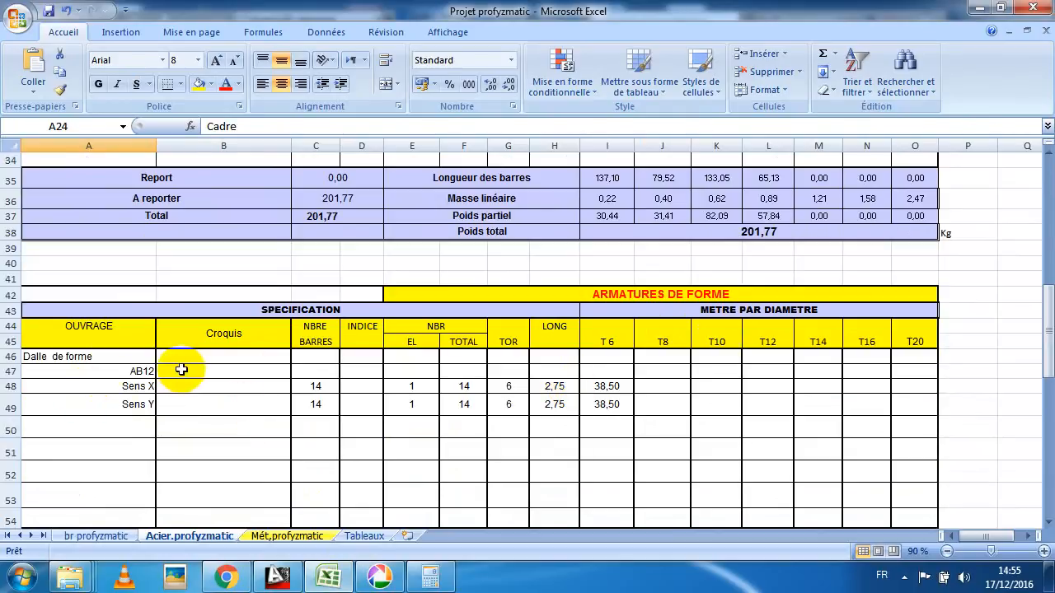
pyautogui.scroll(-8, 180, 370)
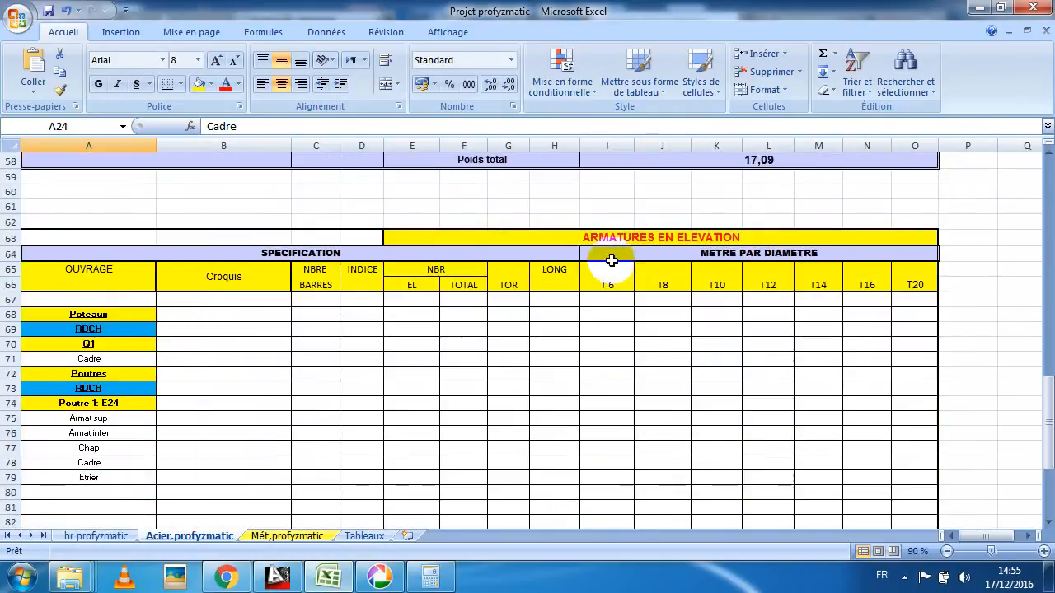
pyautogui.click(617, 239)
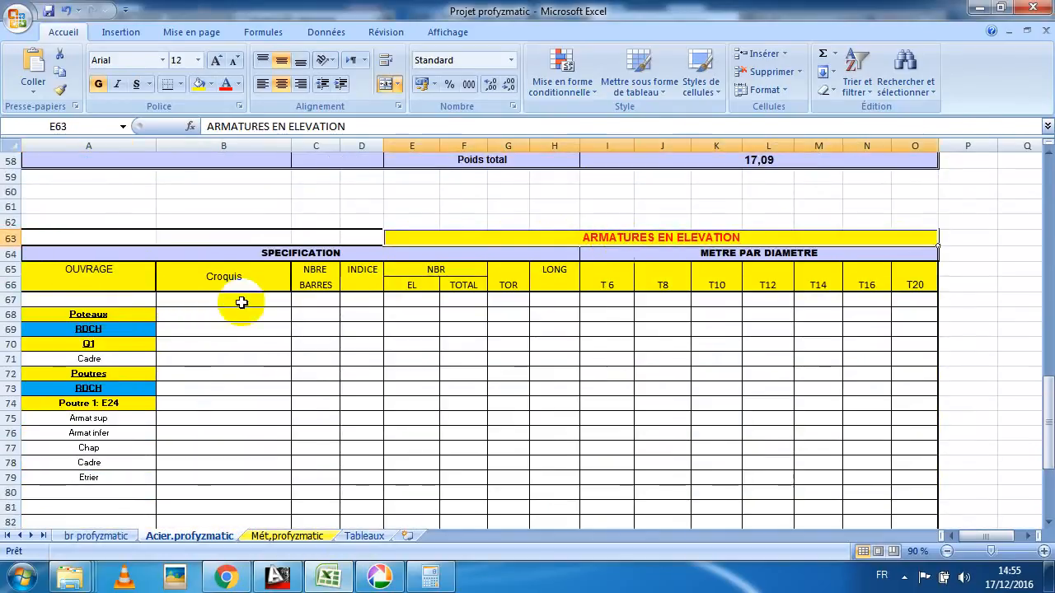
pyautogui.click(83, 314)
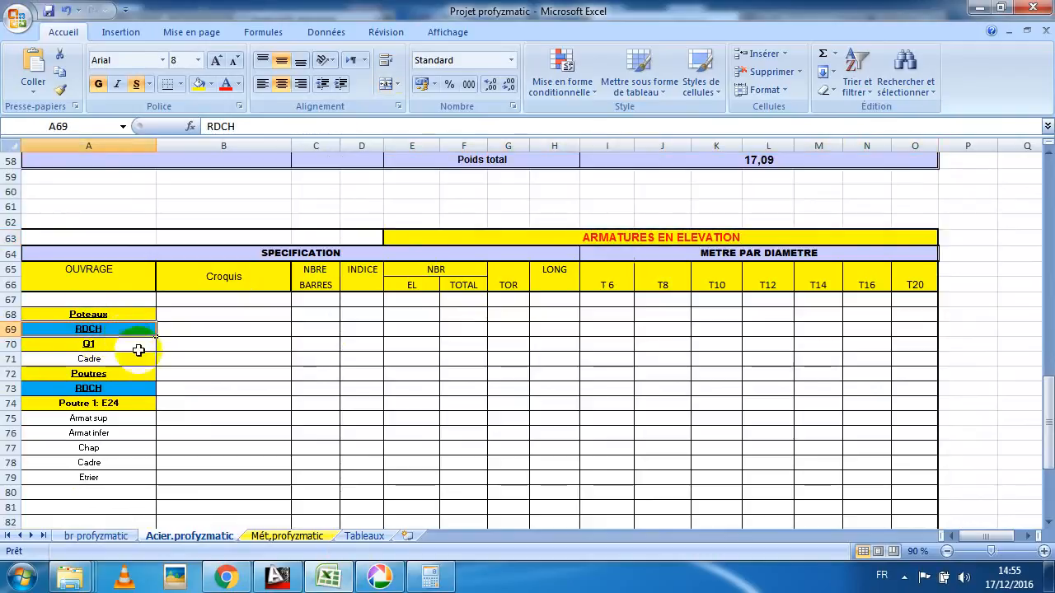
pyautogui.click(107, 373)
pyautogui.click(111, 403)
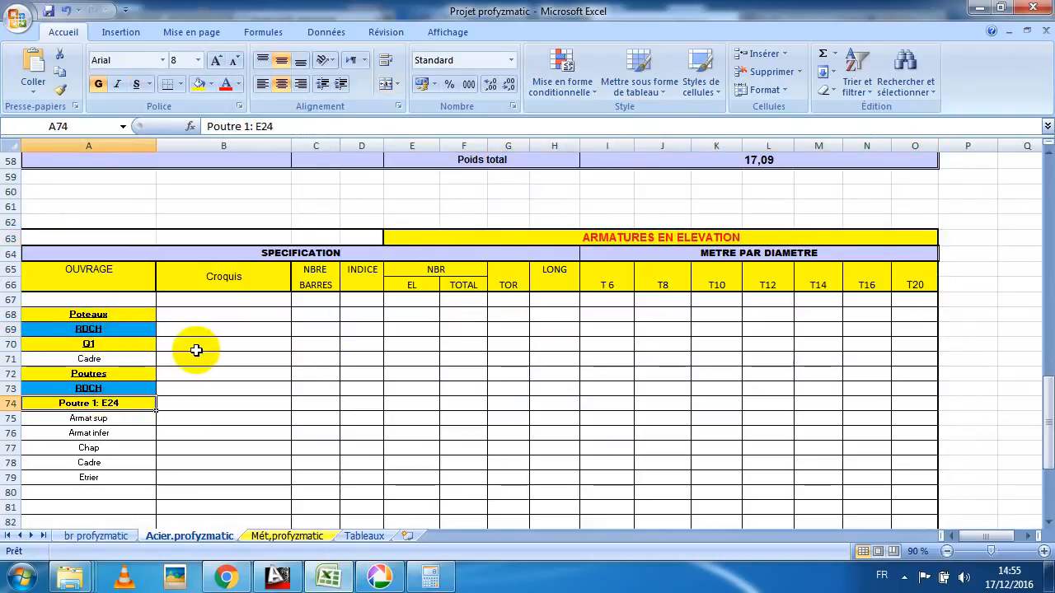
# - Insert a row above Cadre under Poteaux in the elevation table and clear the contents of rows 70 to 72
pyautogui.rightClick(10, 359)
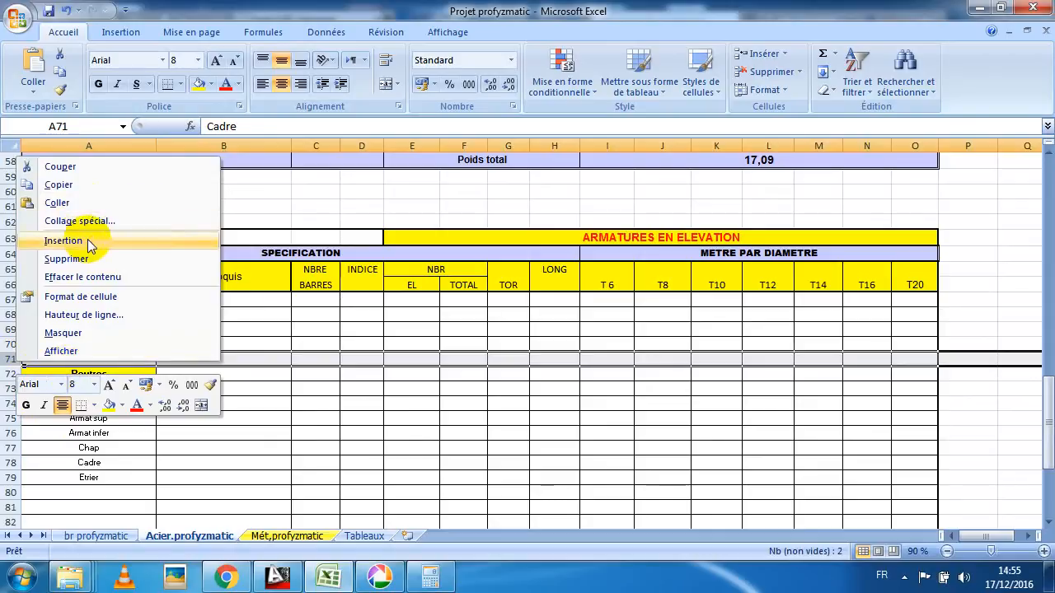
pyautogui.click(49, 238)
pyautogui.moveTo(8, 347); pyautogui.dragTo(11, 373)
# - Copy the P1 column rows Arma long, Cadre and Eping (rows 12 to 14) into rows 70 to 72 of the elevation table
pyautogui.scroll(14, 207, 330)
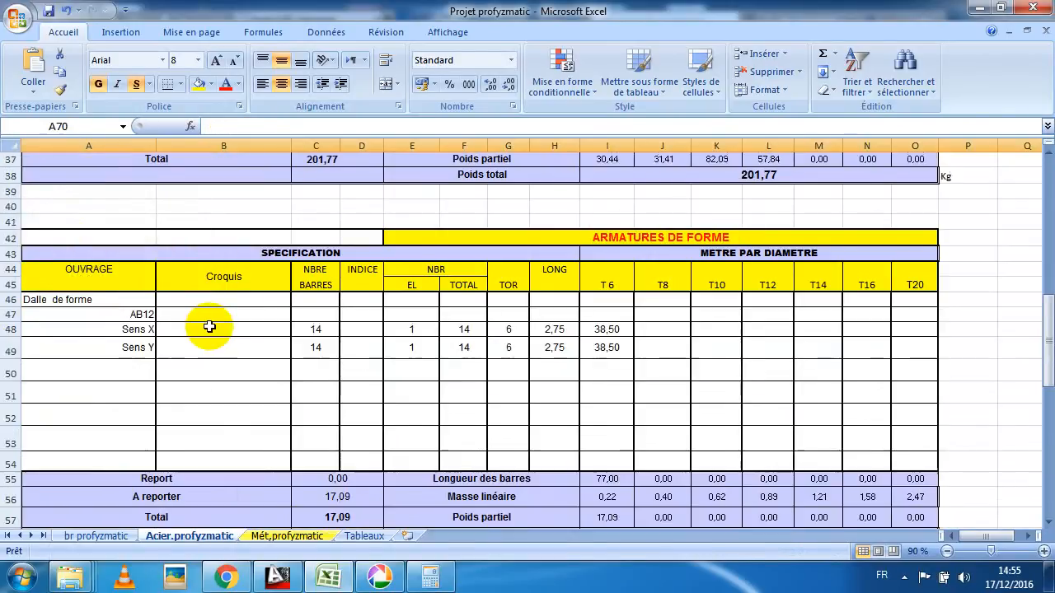
pyautogui.scroll(2, 156, 281)
pyautogui.scroll(1, 82, 245)
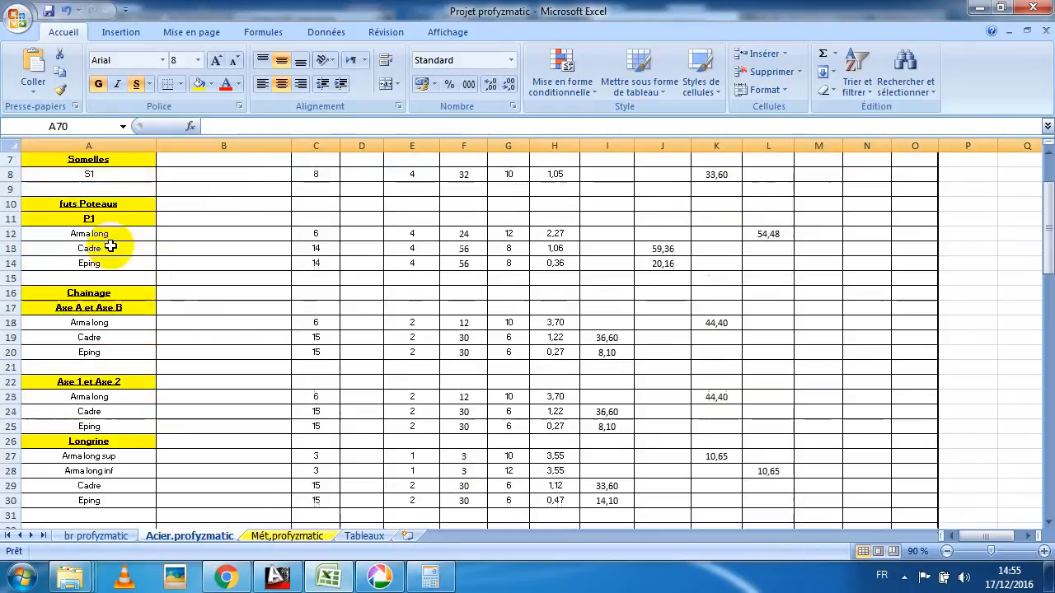
pyautogui.moveTo(5, 234); pyautogui.dragTo(8, 261)
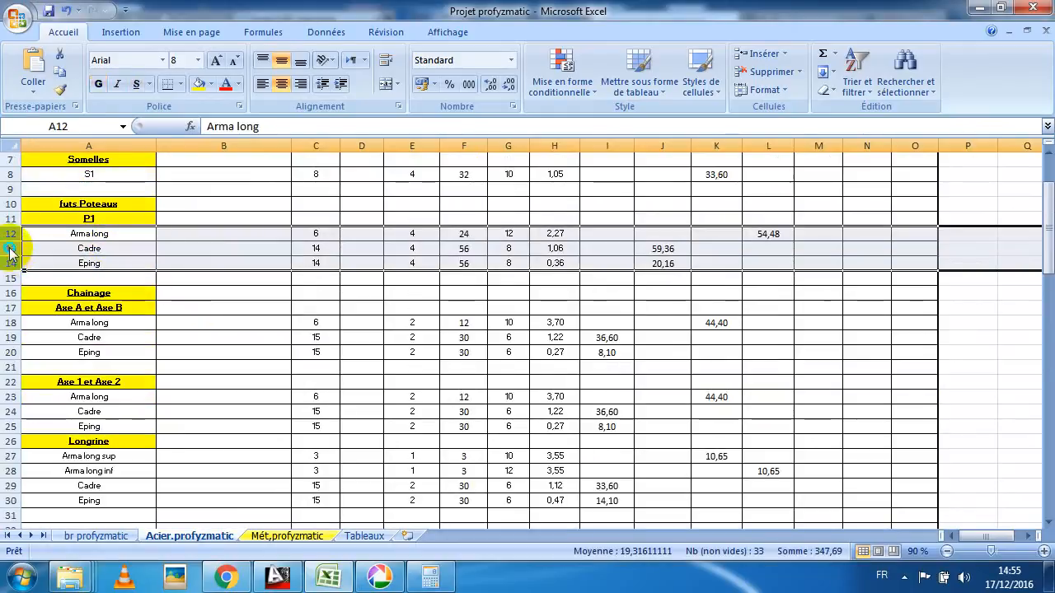
pyautogui.rightClick(5, 247)
pyautogui.click(47, 275)
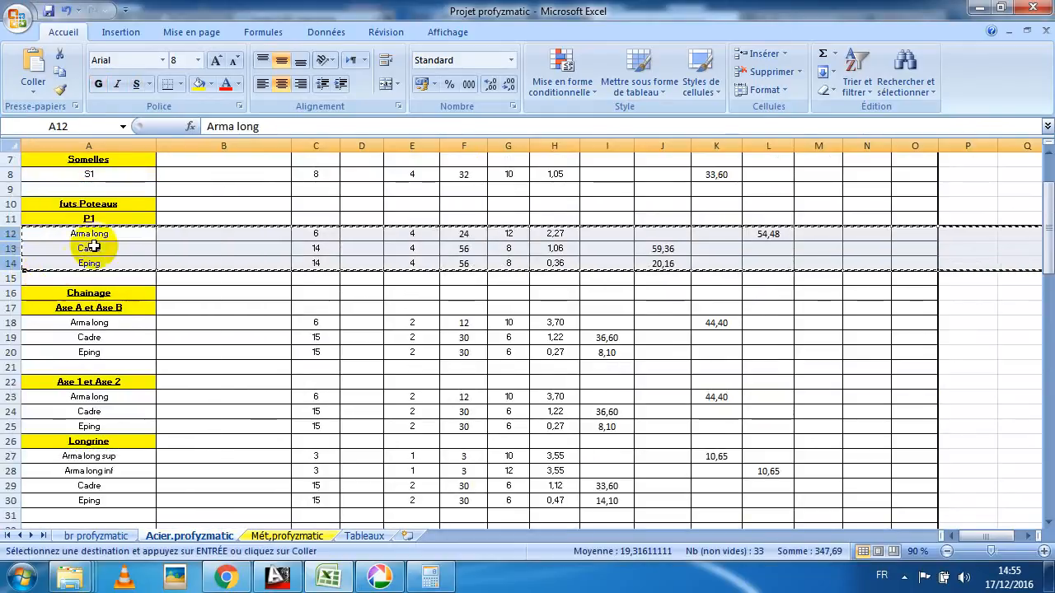
pyautogui.scroll(-19, 106, 273)
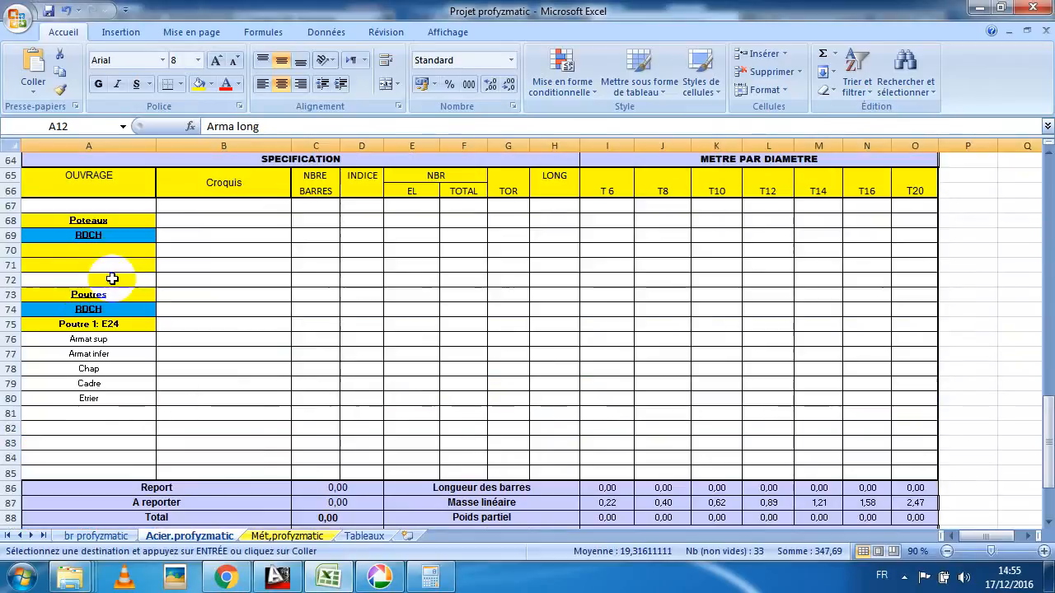
pyautogui.moveTo(11, 250); pyautogui.dragTo(19, 278)
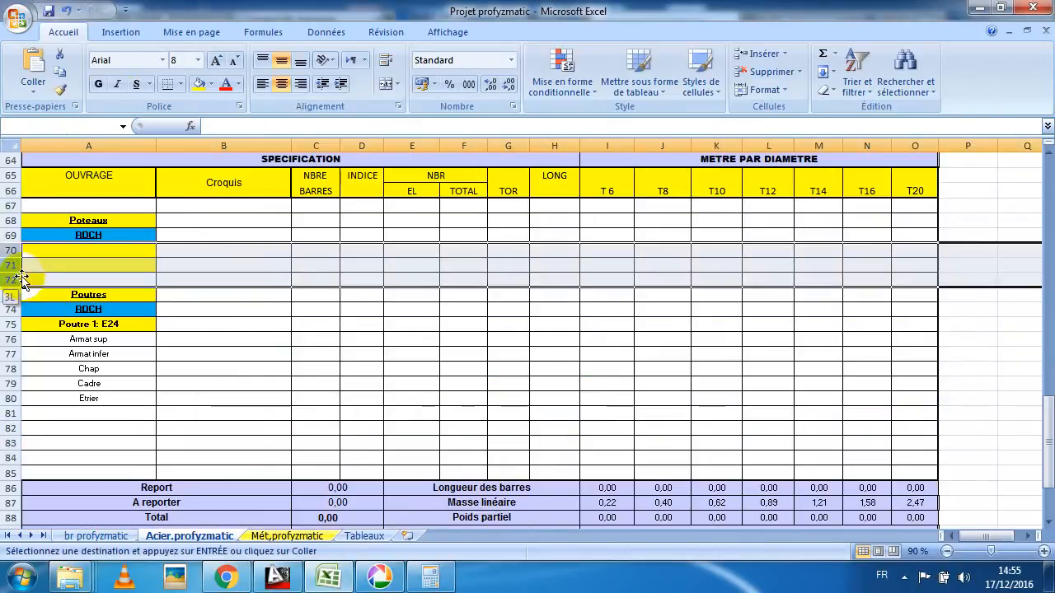
pyautogui.rightClick(18, 276)
pyautogui.click(78, 321)
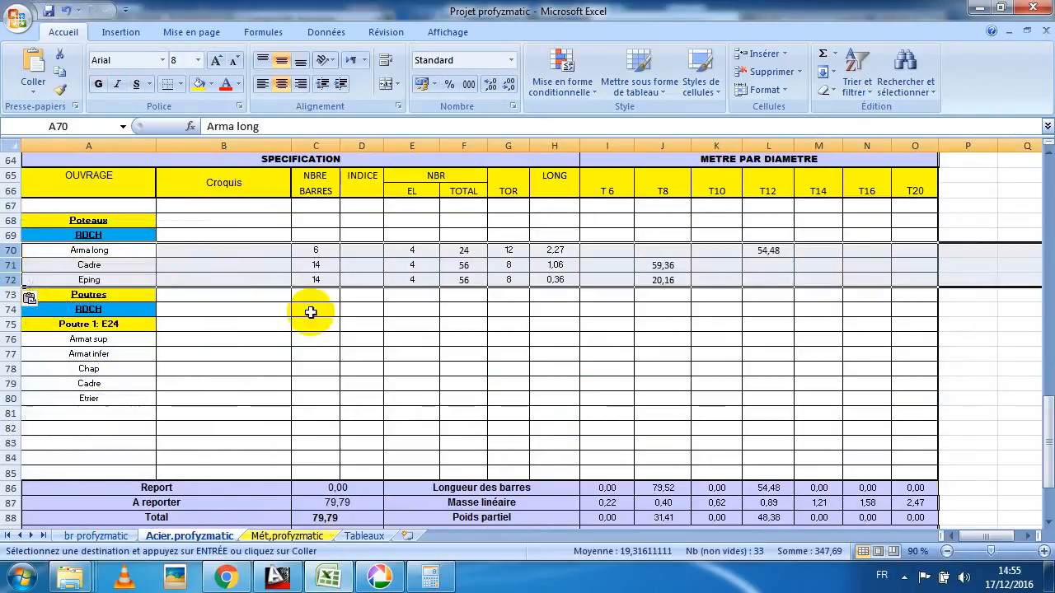
# - Check the bar counts for Arma long, Cadre and Eping in the pasted Poteaux rows
pyautogui.click(307, 311)
pyautogui.scroll(1, 306, 312)
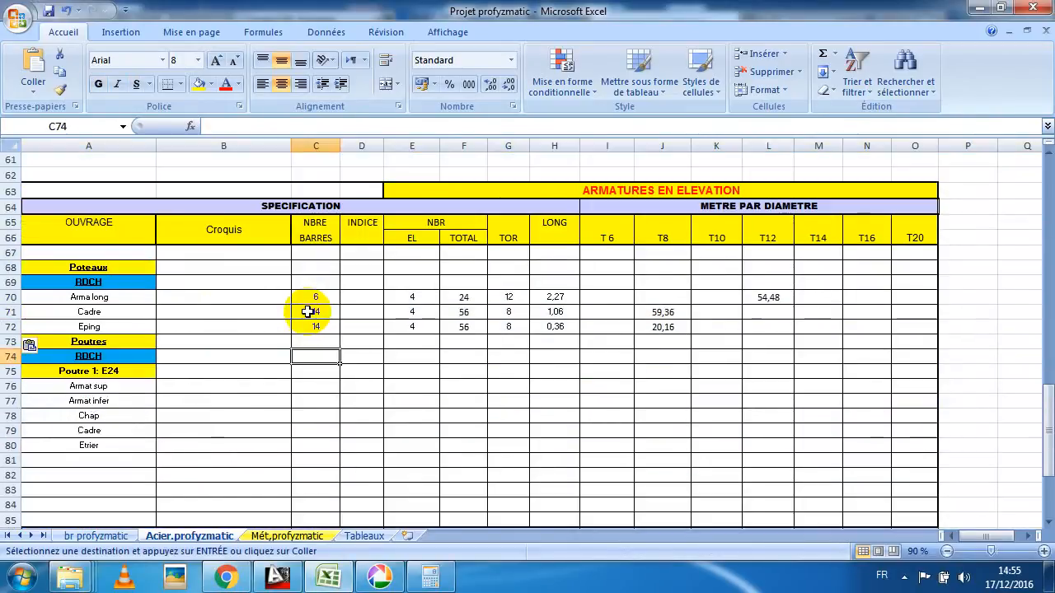
pyautogui.click(90, 299)
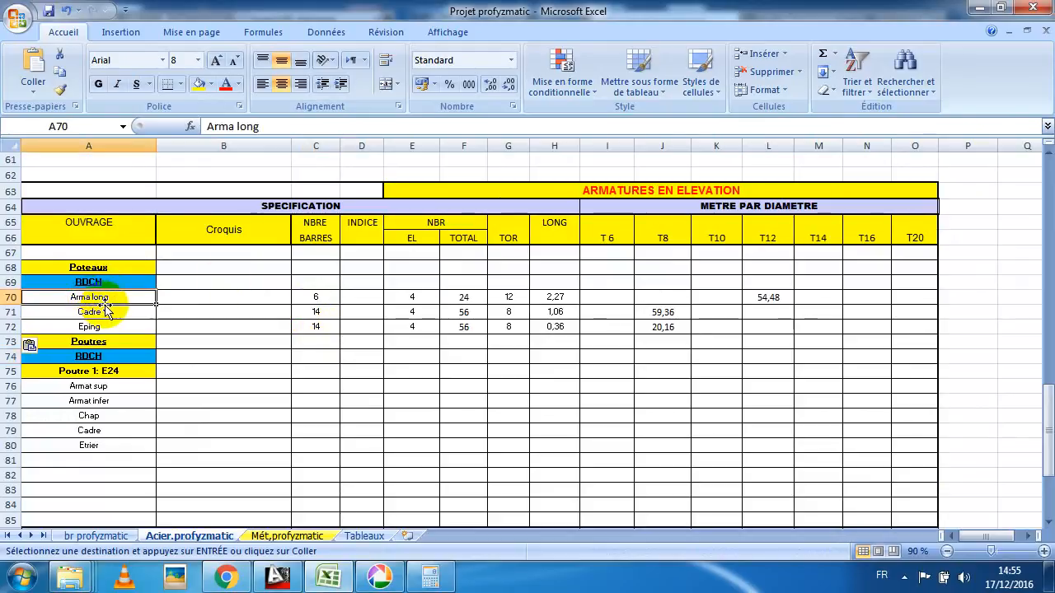
pyautogui.click(306, 298)
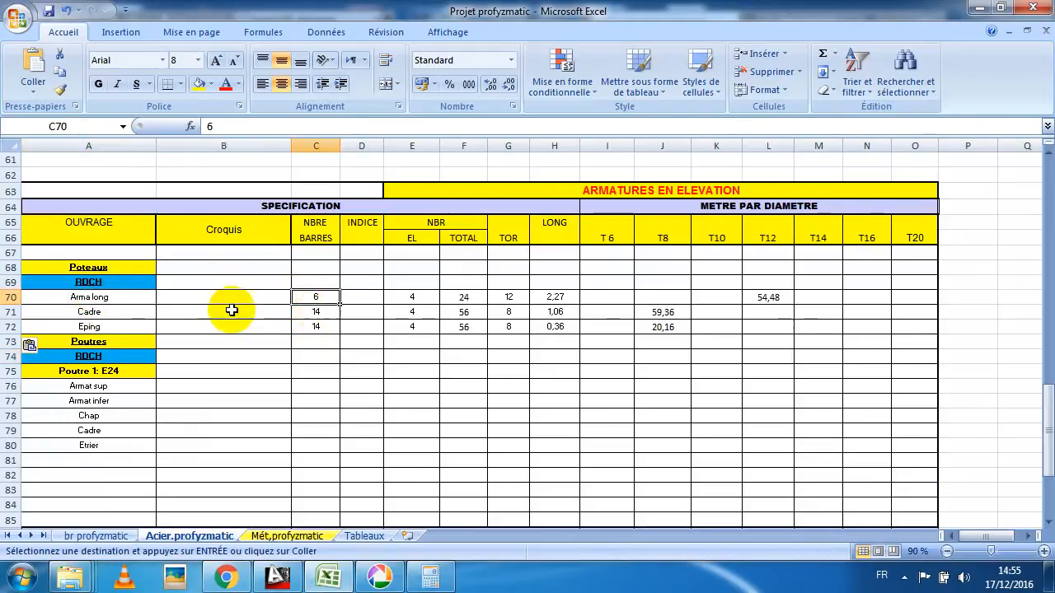
pyautogui.click(151, 309)
pyautogui.click(311, 308)
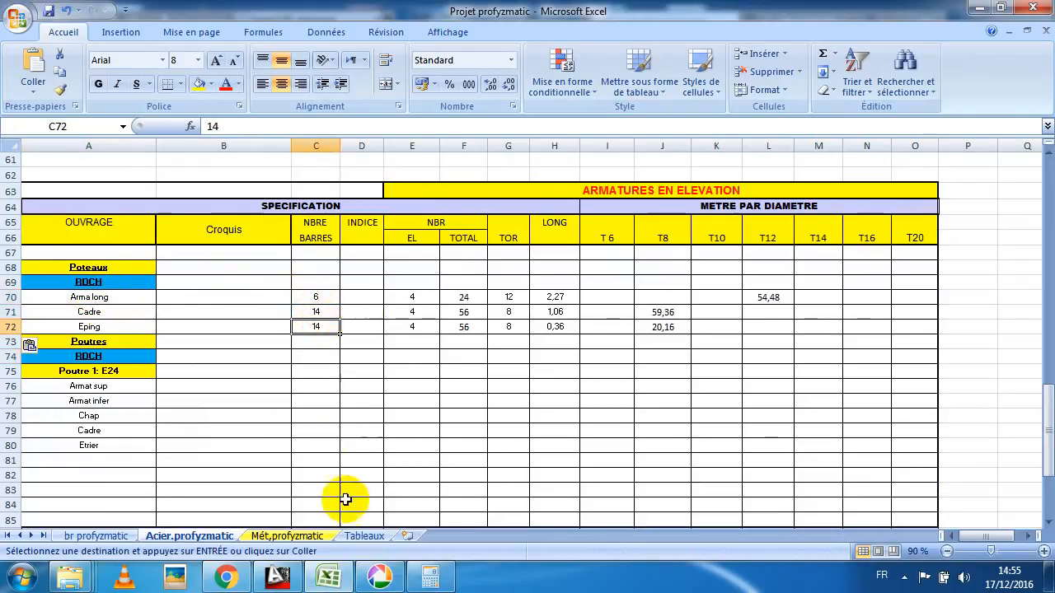
# - Switch to AutoCAD and examine the P1 columns on the FONDATION plan
pyautogui.click(277, 574)
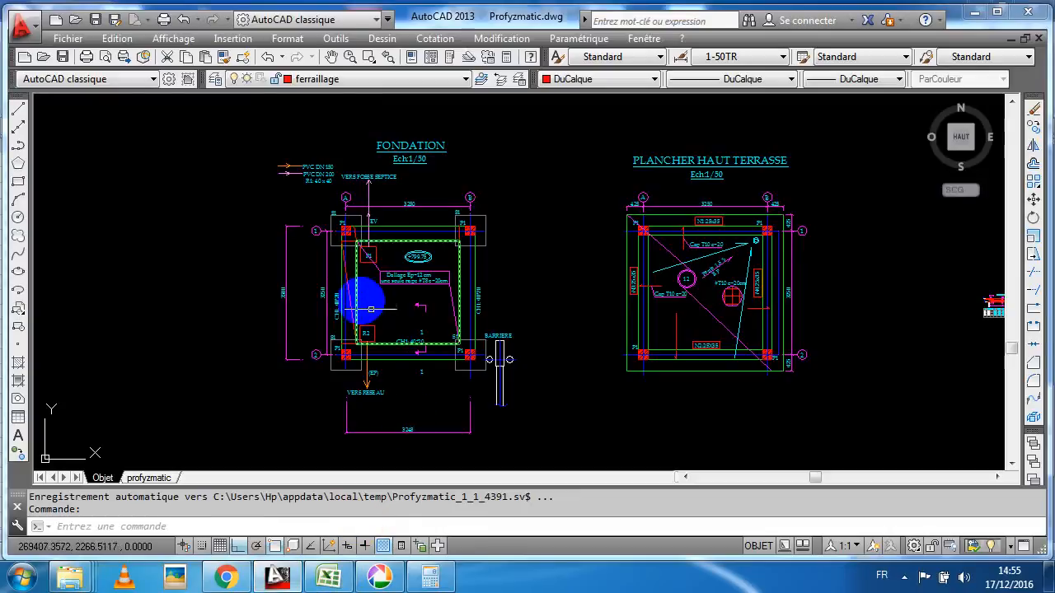
pyautogui.scroll(-2, 354, 294)
pyautogui.scroll(5, 349, 262)
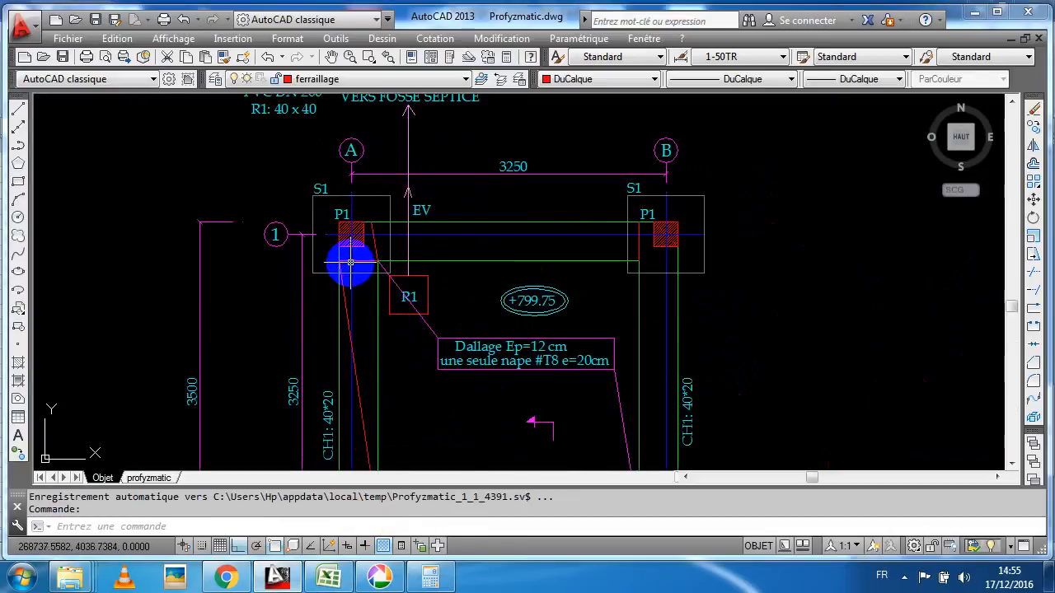
pyautogui.scroll(-2, 351, 233)
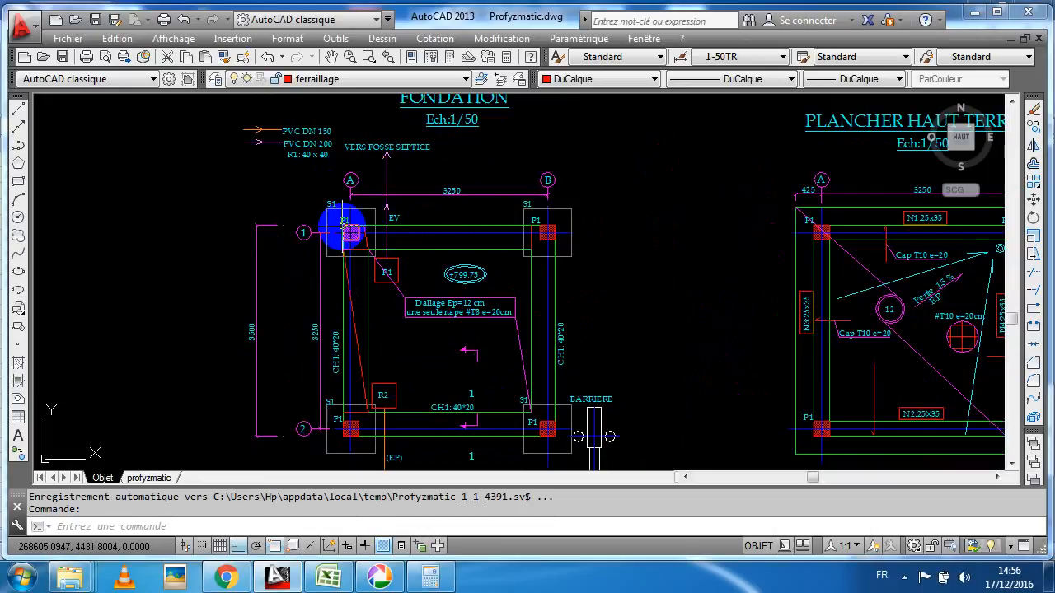
pyautogui.moveTo(349, 232)
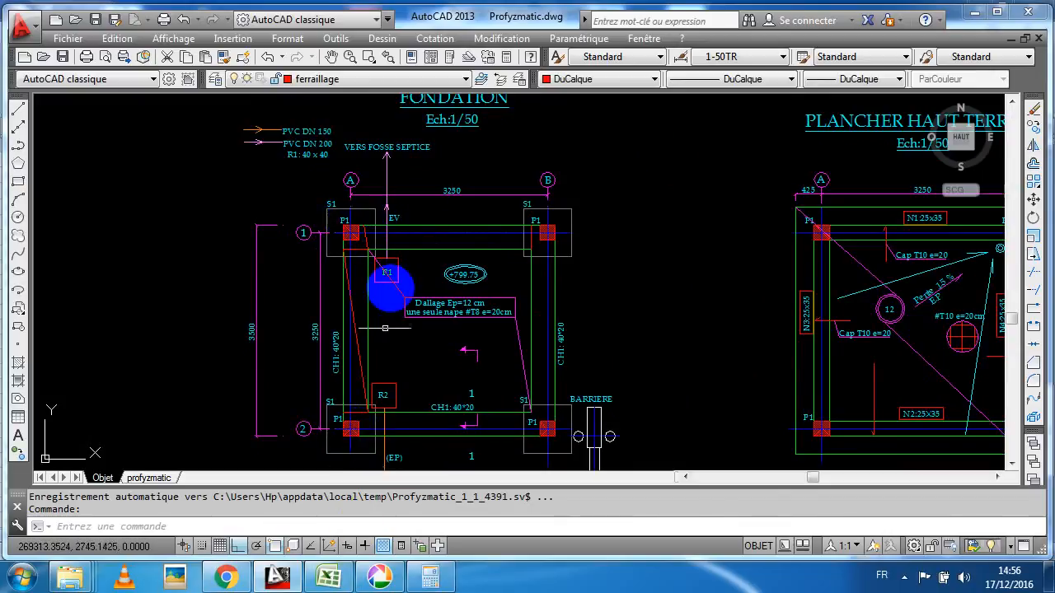
# - Return to Excel and check the element counts, totals, bar diameters and length of the Poteaux rows
pyautogui.click(332, 576)
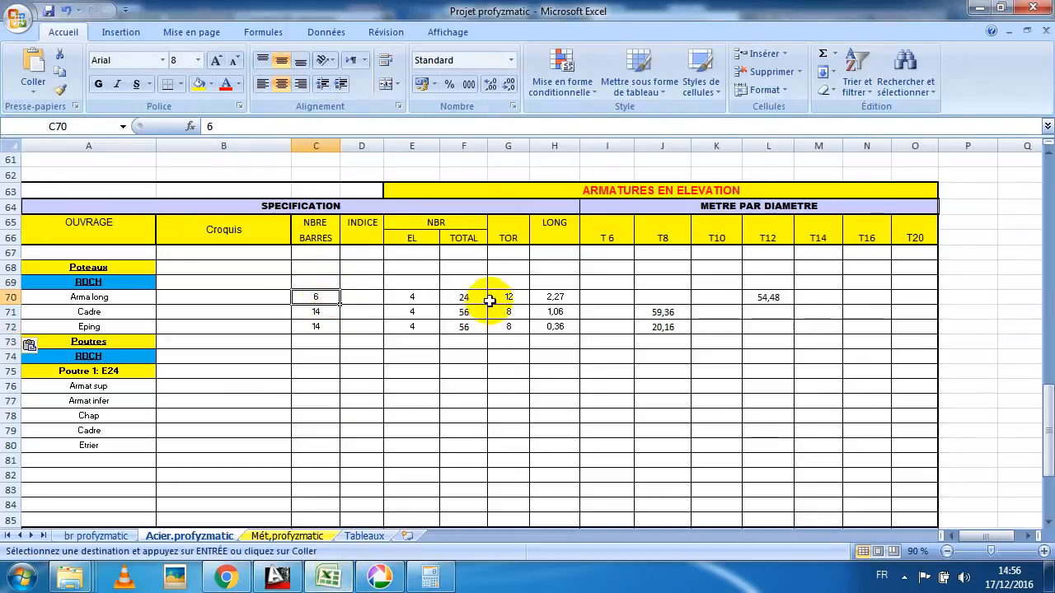
pyautogui.click(426, 298)
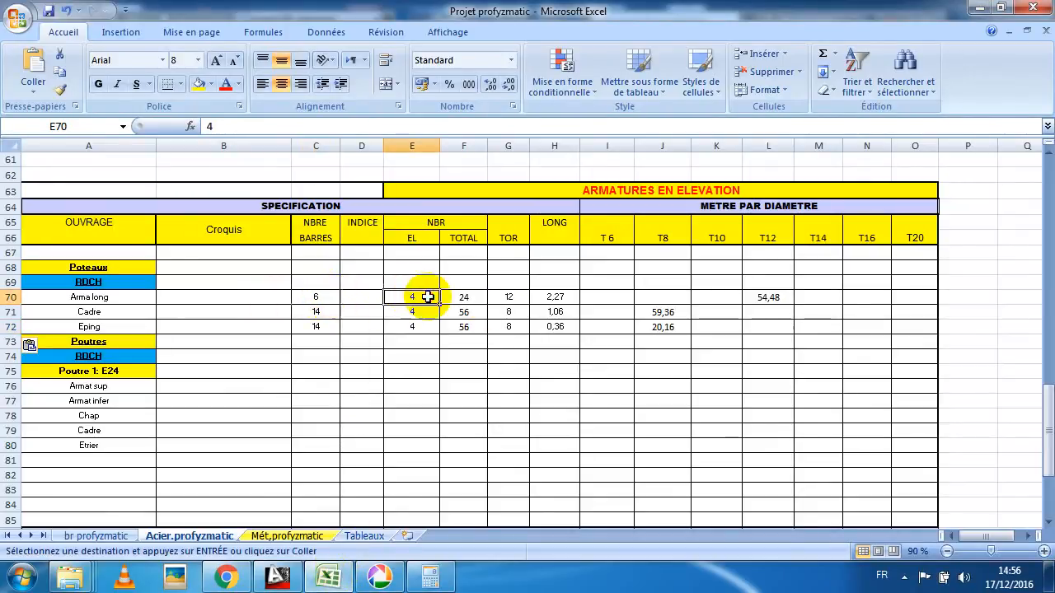
pyautogui.click(412, 324)
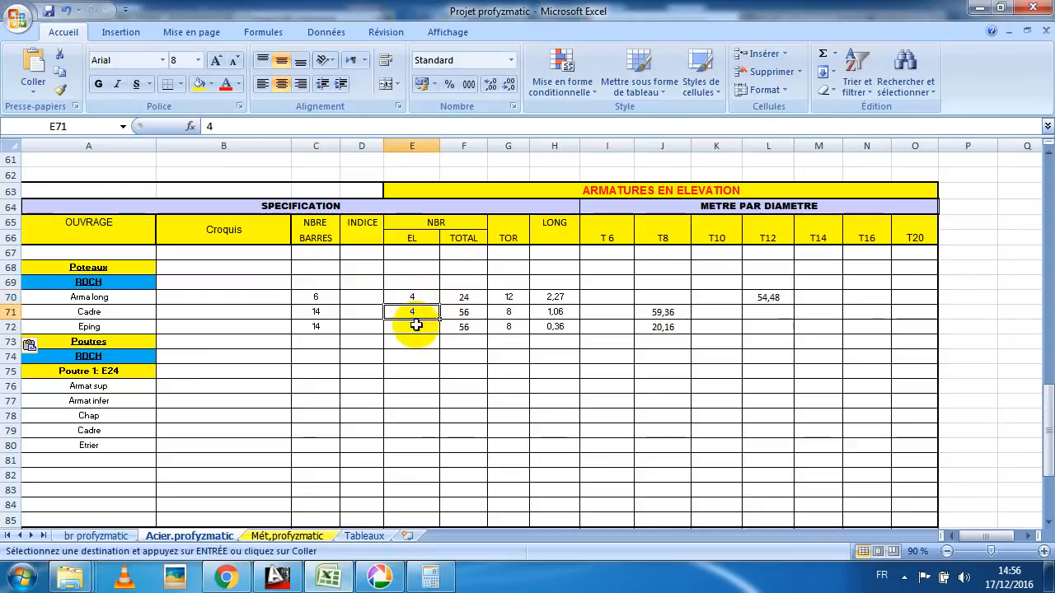
pyautogui.moveTo(462, 299); pyautogui.dragTo(461, 328)
pyautogui.click(459, 297)
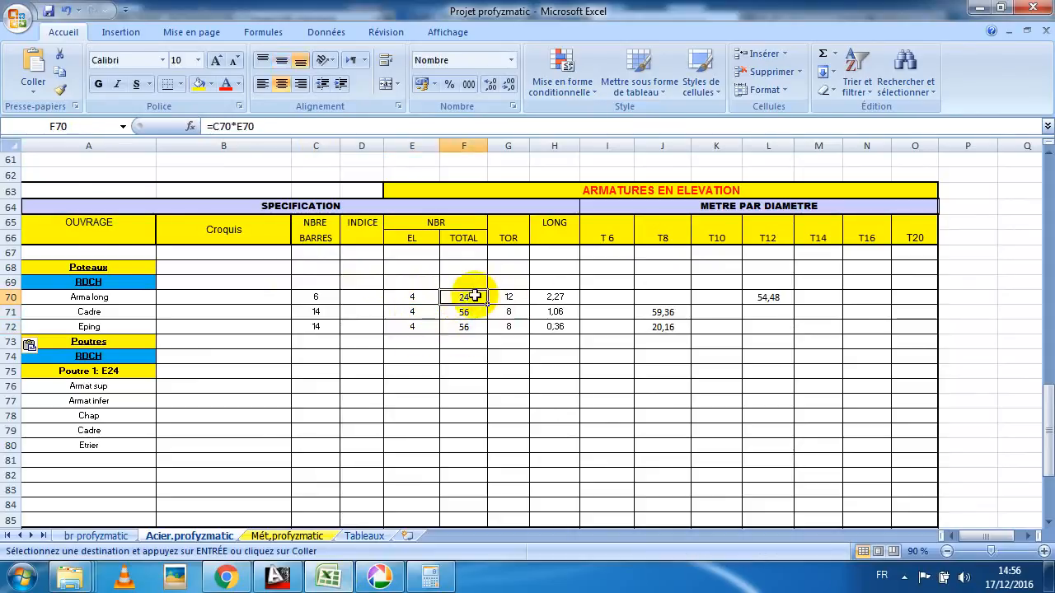
pyautogui.click(508, 283)
pyautogui.click(511, 298)
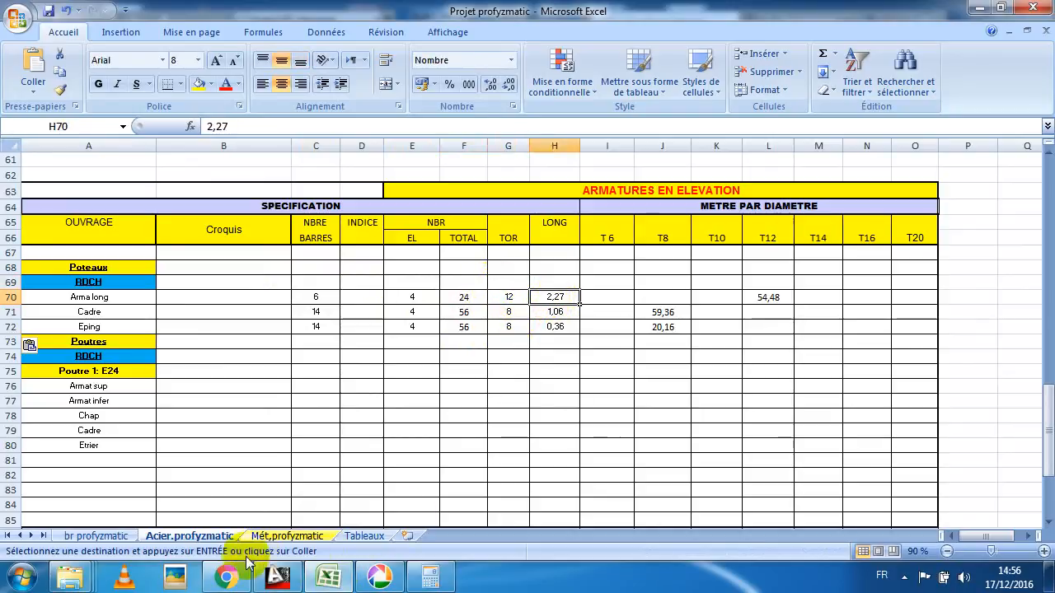
# - Switch to AutoCAD and examine the upper floor plan and the façade elevations for the column height
pyautogui.click(277, 574)
pyautogui.scroll(-3, 523, 273)
pyautogui.scroll(2, 589, 276)
pyautogui.scroll(3, 588, 276)
pyautogui.moveTo(753, 275)
pyautogui.mouseDown(button='middle')
pyautogui.moveTo(665, 252)
pyautogui.moveTo(606, 265)
pyautogui.mouseUp(button='middle')
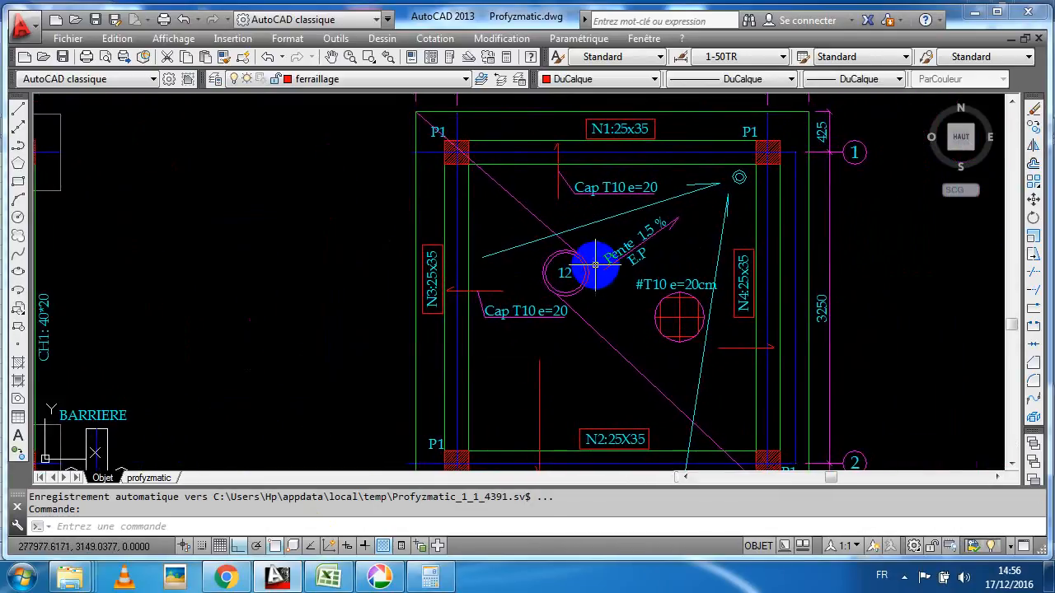
pyautogui.scroll(-5, 595, 264)
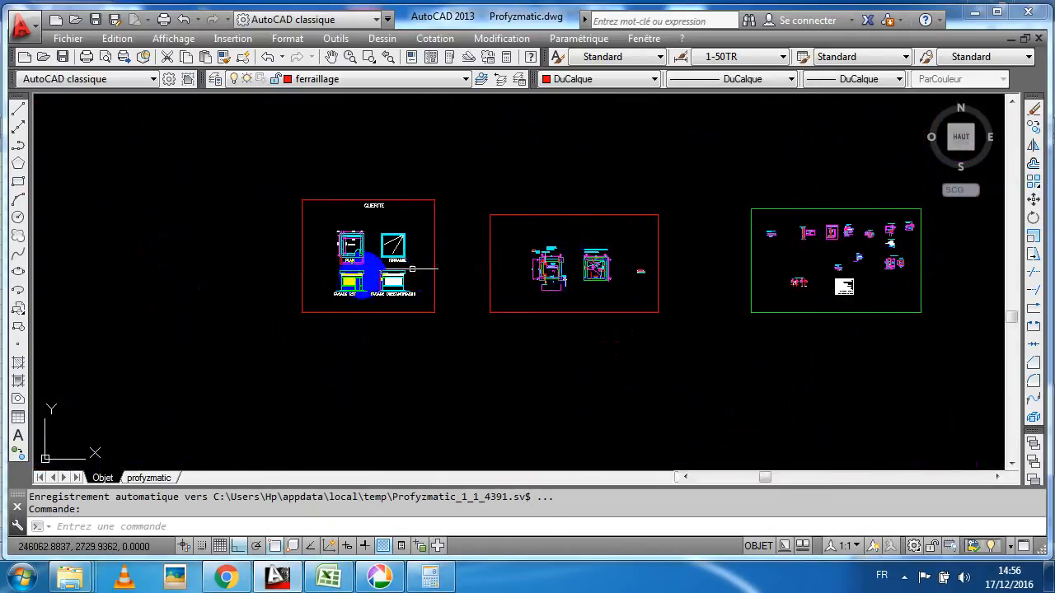
pyautogui.scroll(6, 363, 279)
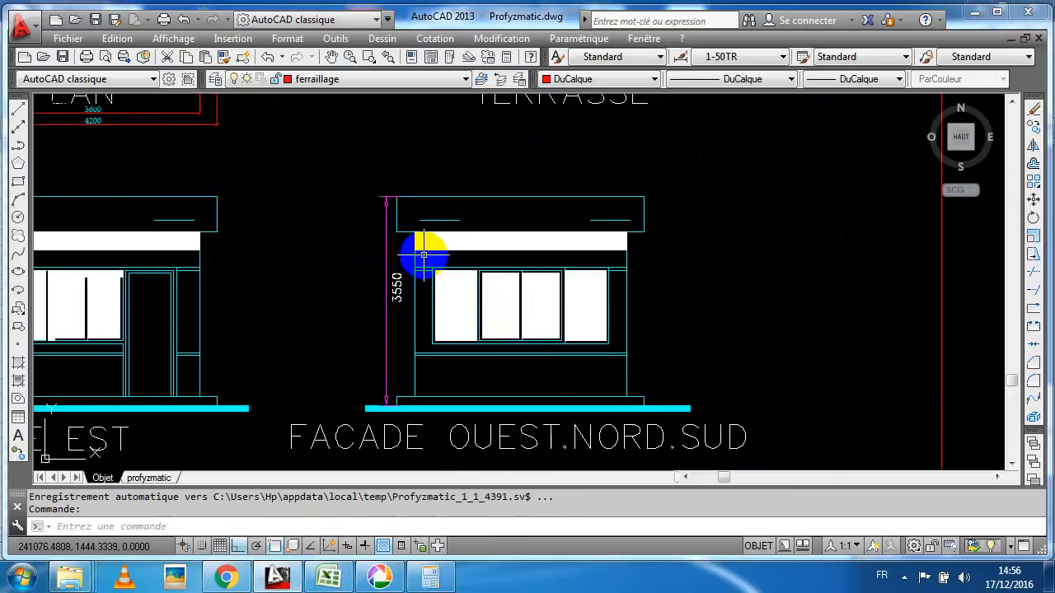
pyautogui.scroll(-3, 435, 206)
pyautogui.moveTo(295, 200)
pyautogui.mouseDown(button='middle')
pyautogui.moveTo(403, 280)
pyautogui.moveTo(415, 370)
pyautogui.moveTo(377, 231)
pyautogui.moveTo(400, 225)
pyautogui.mouseUp(button='middle')
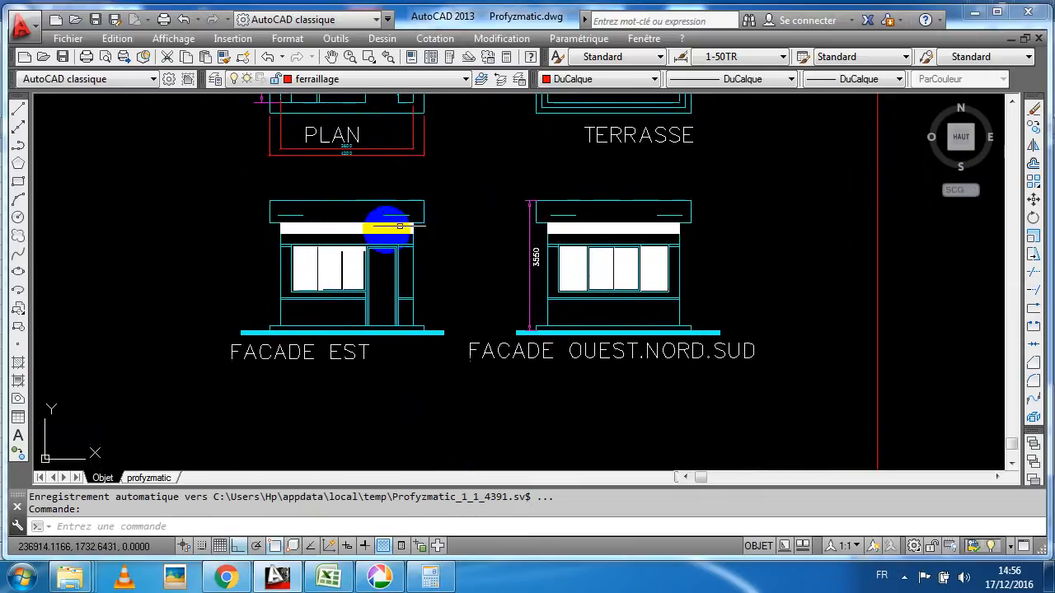
# - Measure the width of the roof overhang beyond the wall on the FACADE EST elevation with a temporary linear dimension
pyautogui.scroll(2, 386, 227)
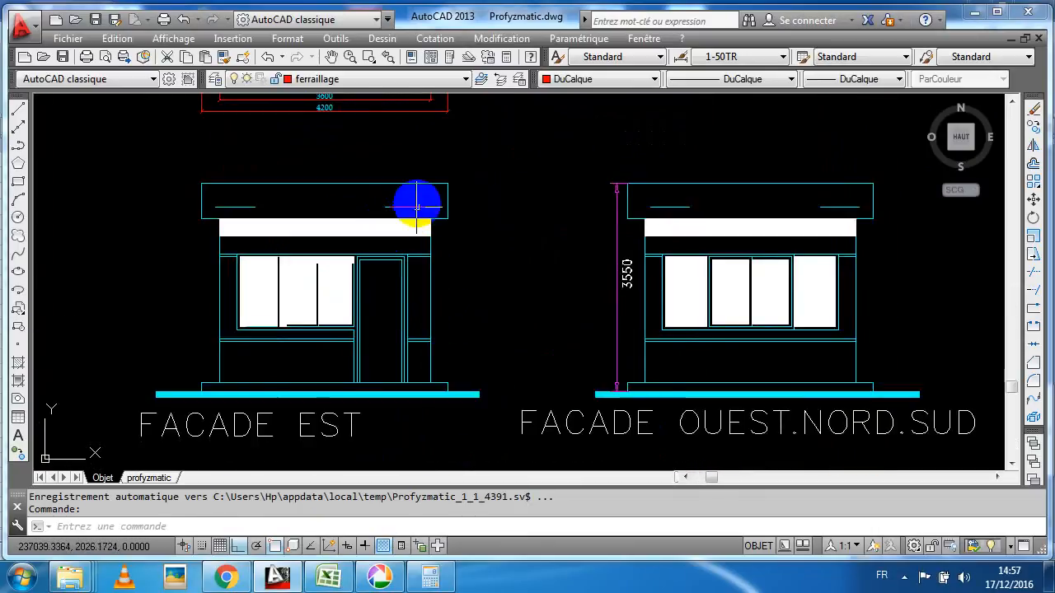
pyautogui.moveTo(418, 204); pyautogui.dragTo(459, 231, button='middle')
pyautogui.scroll(4, 536, 268)
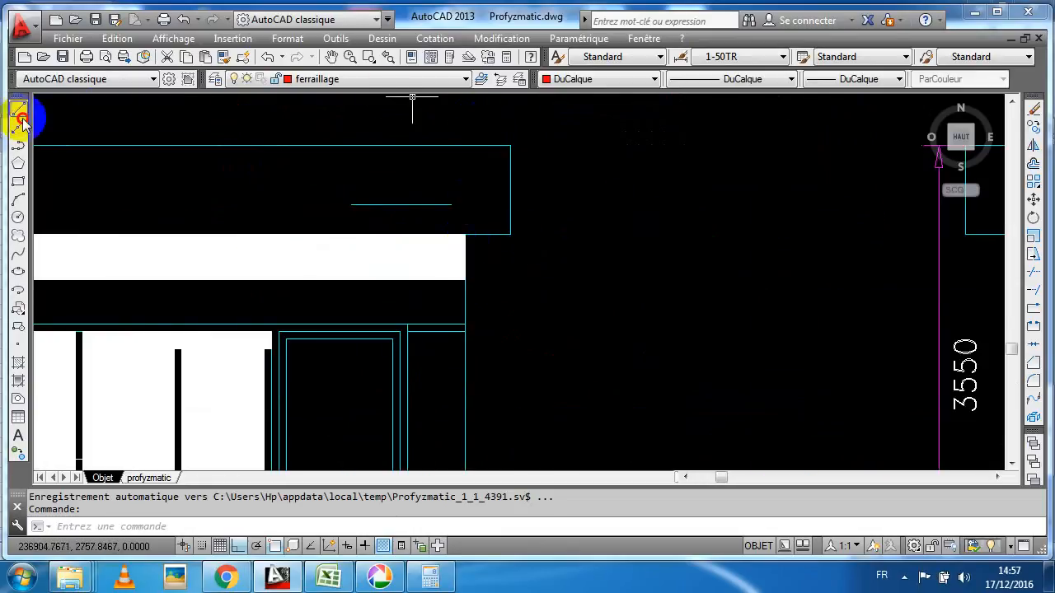
pyautogui.click(435, 39)
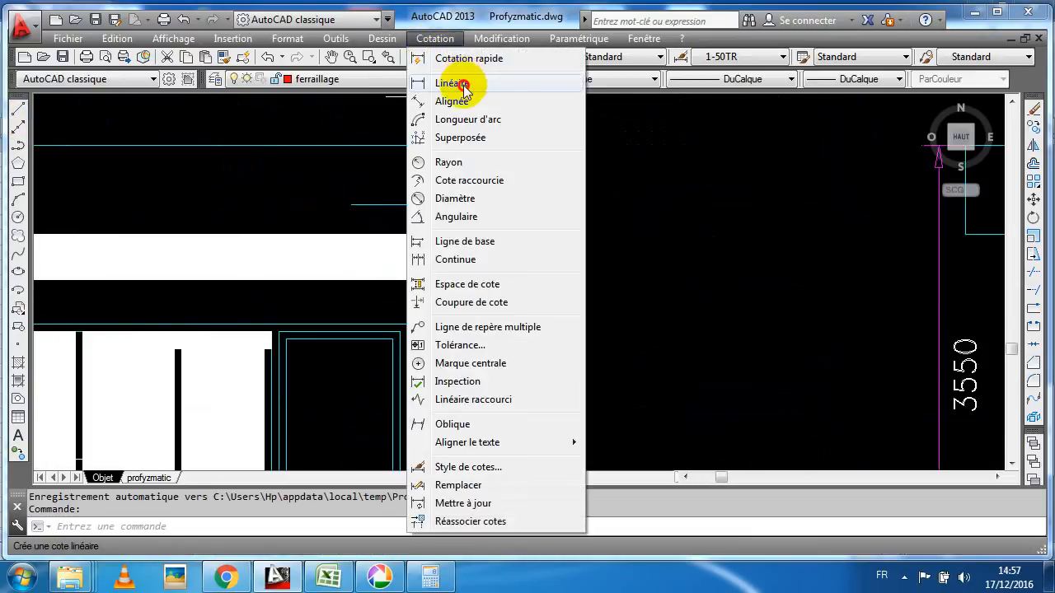
pyautogui.click(462, 85)
pyautogui.click(481, 235)
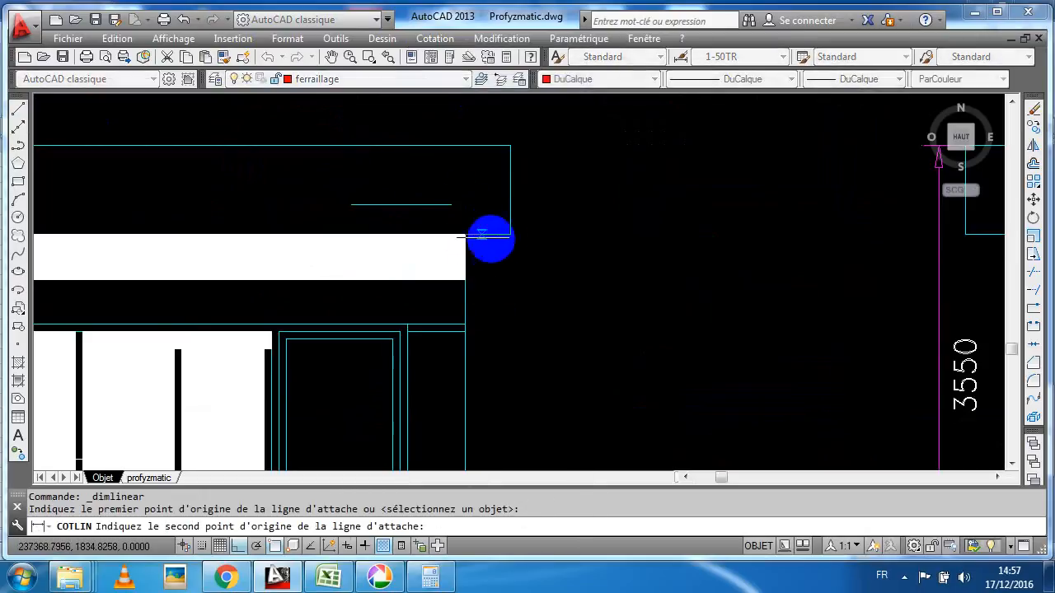
pyautogui.click(510, 235)
pyautogui.scroll(-2, 549, 252)
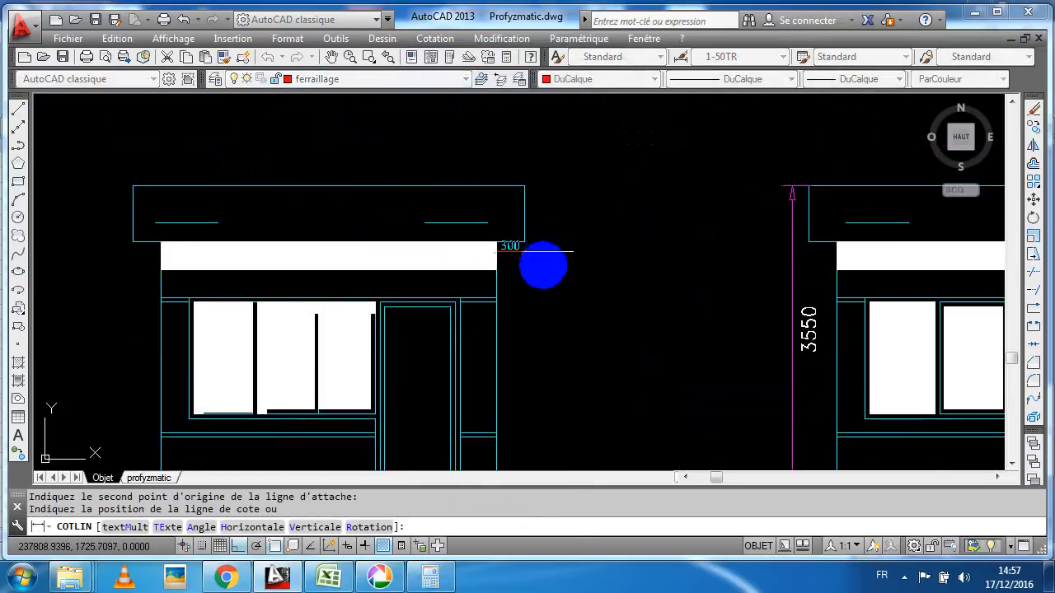
pyautogui.press('Escape')
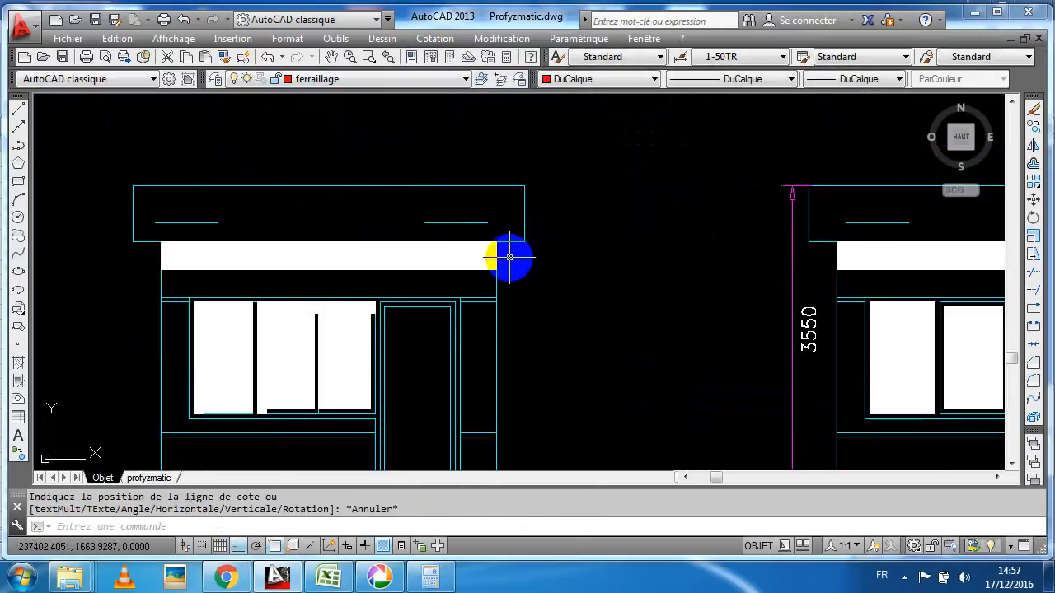
# - Measure the height of the roof edge band on the FACADE OUEST.NORD.SUD elevation with a temporary linear dimension
pyautogui.scroll(-4, 436, 205)
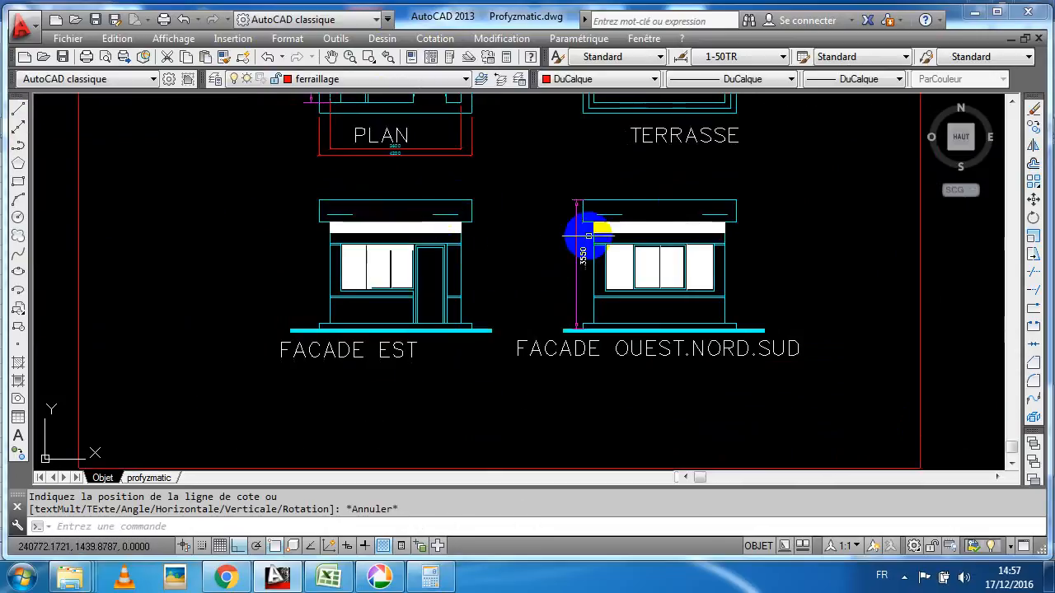
pyautogui.scroll(4, 587, 233)
pyautogui.click(434, 39)
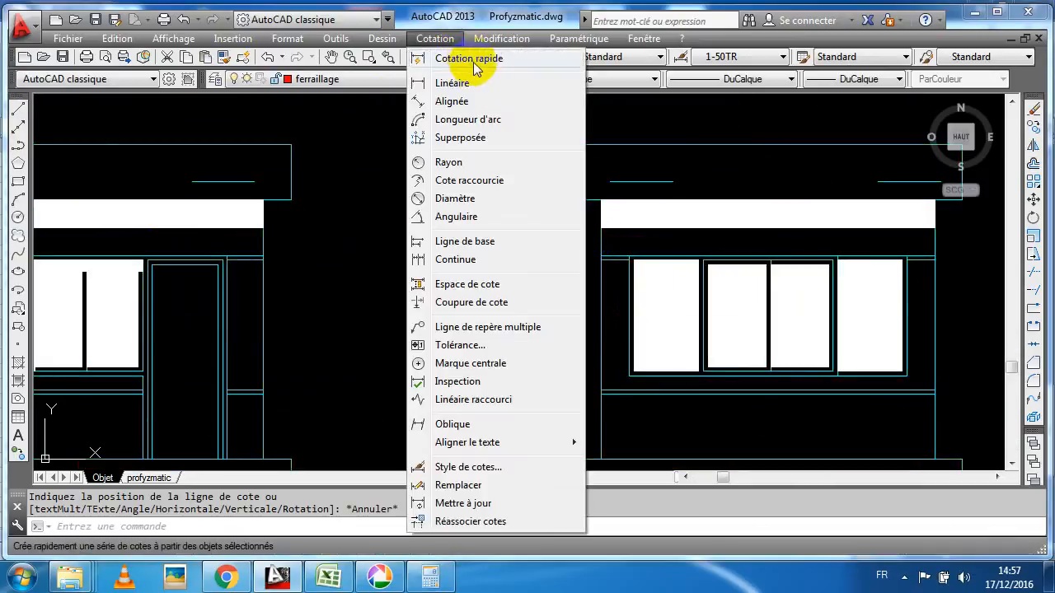
pyautogui.click(478, 82)
pyautogui.click(569, 146)
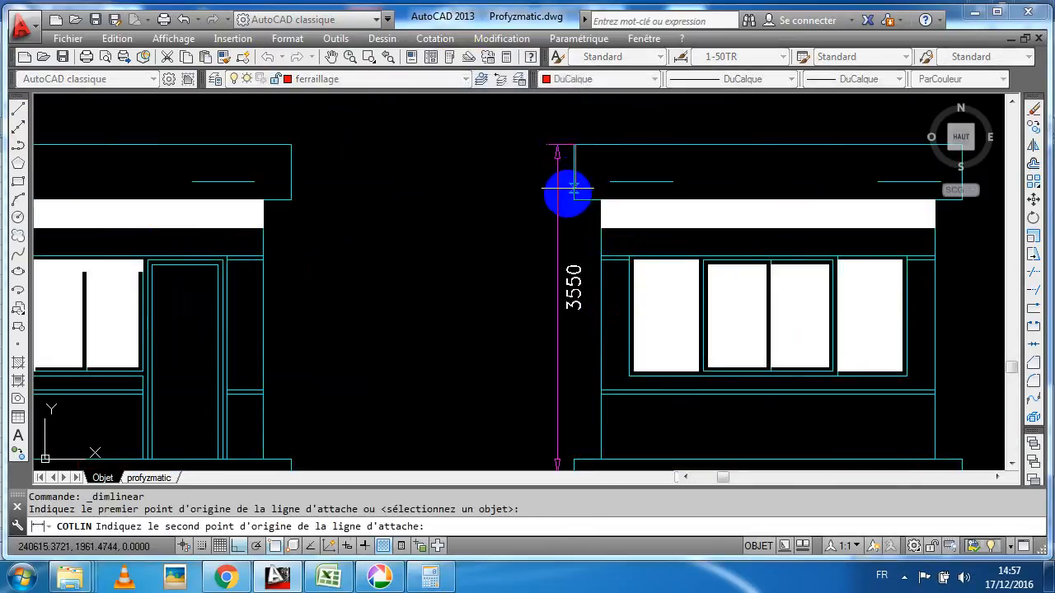
pyautogui.click(569, 198)
pyautogui.scroll(2, 527, 189)
pyautogui.scroll(-2, 529, 191)
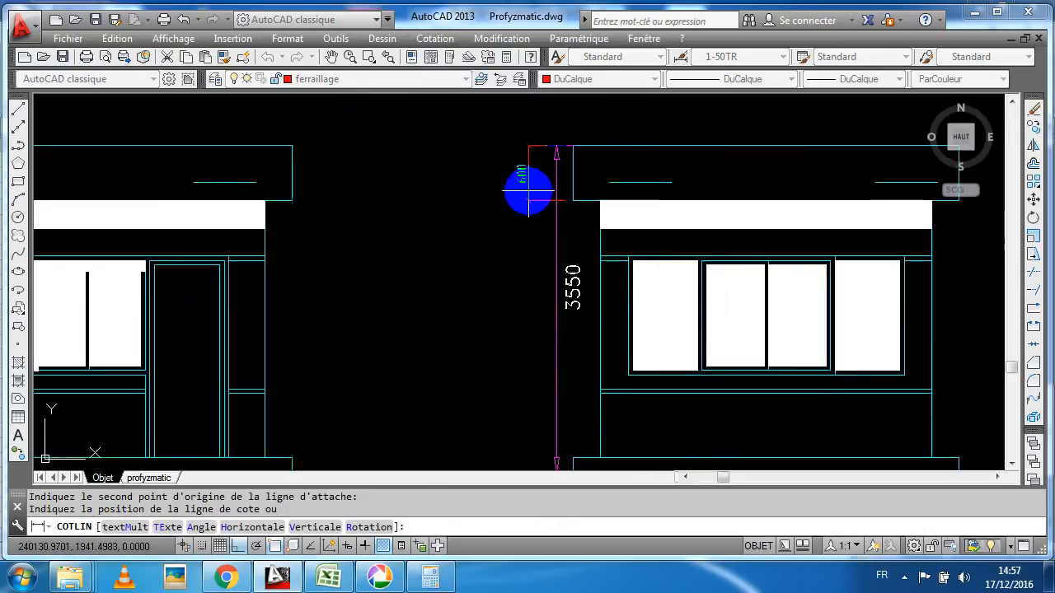
pyautogui.press('Escape')
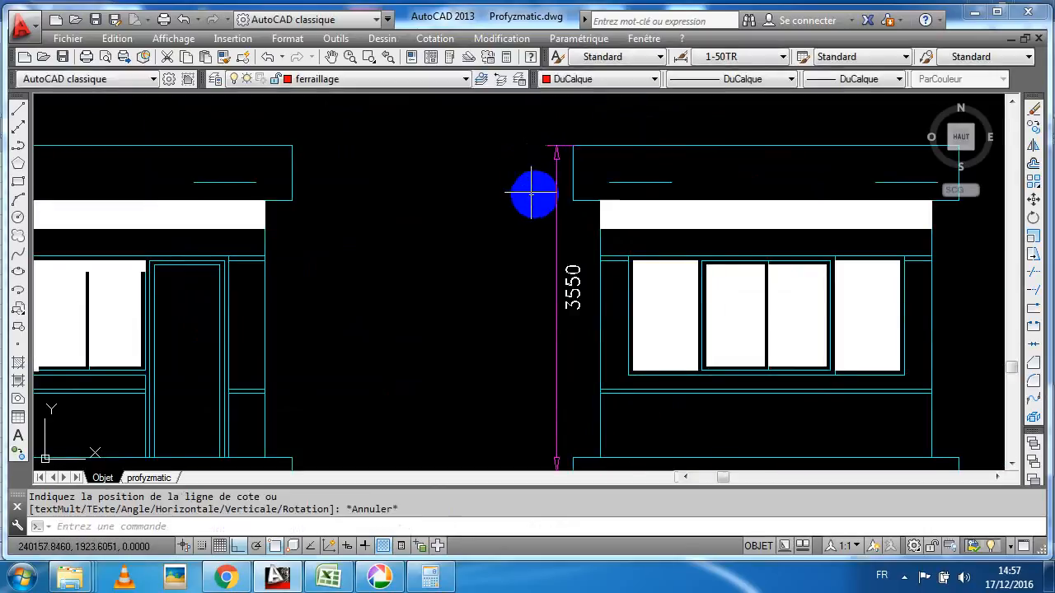
# - Measure the wall height from the base to the underside of the roof band on the FACADE OUEST.NORD.SUD elevation
pyautogui.press('Return')
pyautogui.click(603, 201)
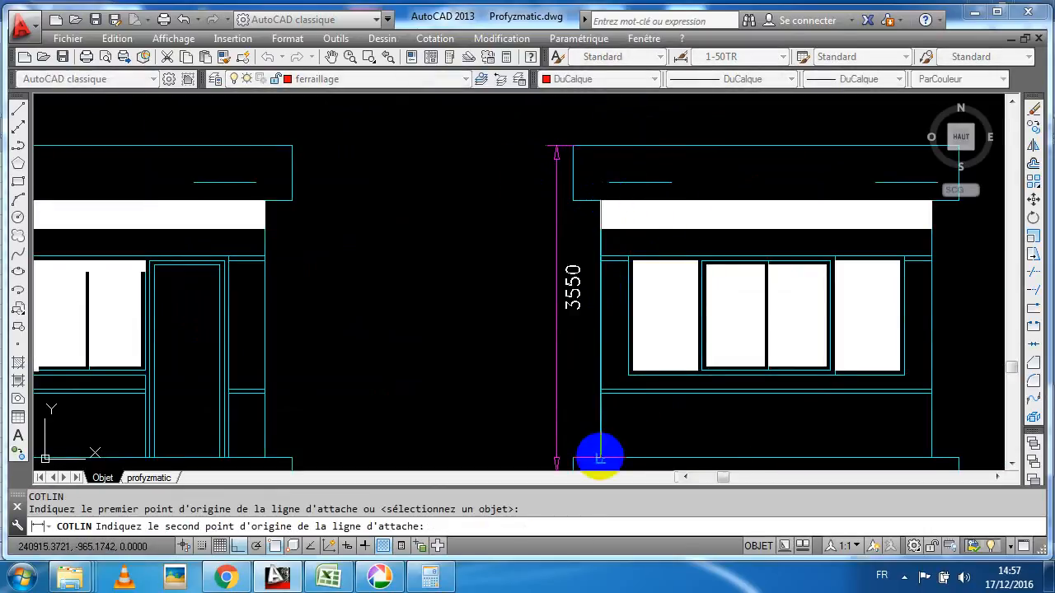
pyautogui.click(601, 458)
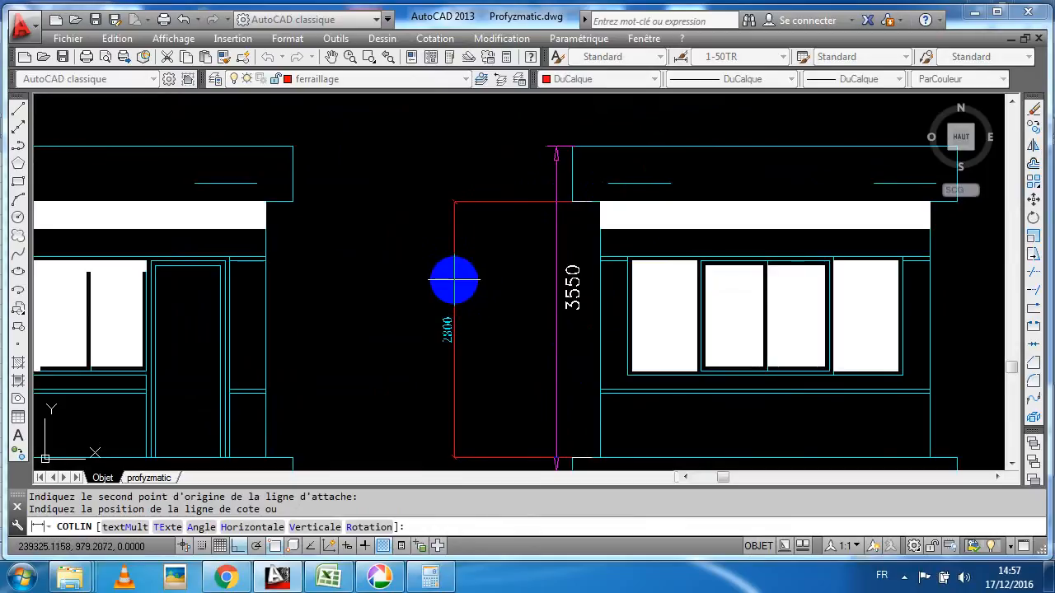
pyautogui.press('Escape')
# - Return to Excel and set the length of the Poteaux Arma long row to 3 in H70
pyautogui.click(360, 520)
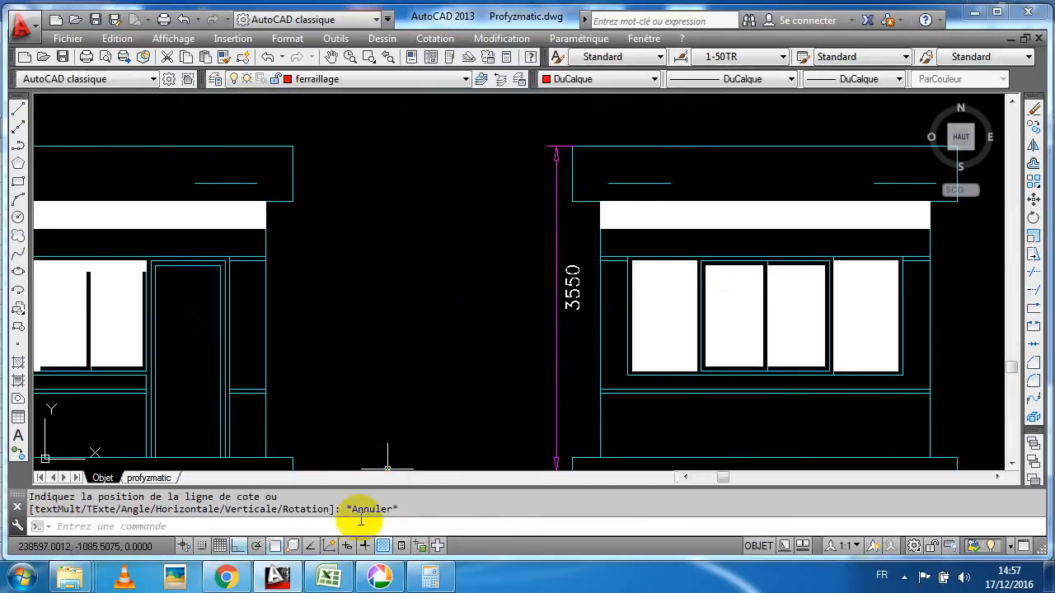
pyautogui.click(327, 579)
pyautogui.click(565, 302)
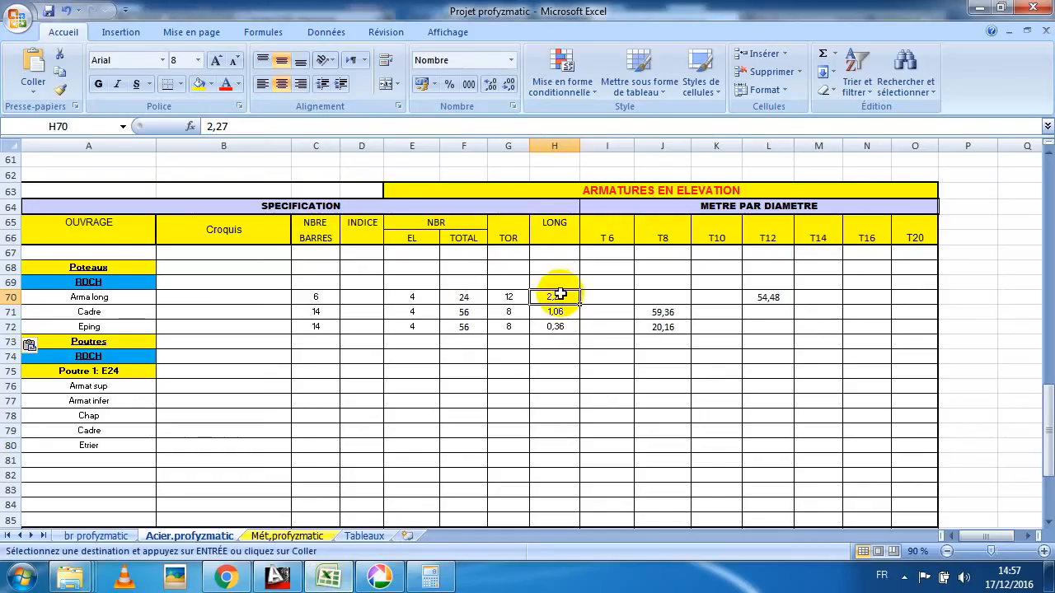
pyautogui.write('3')
pyautogui.press('Return')
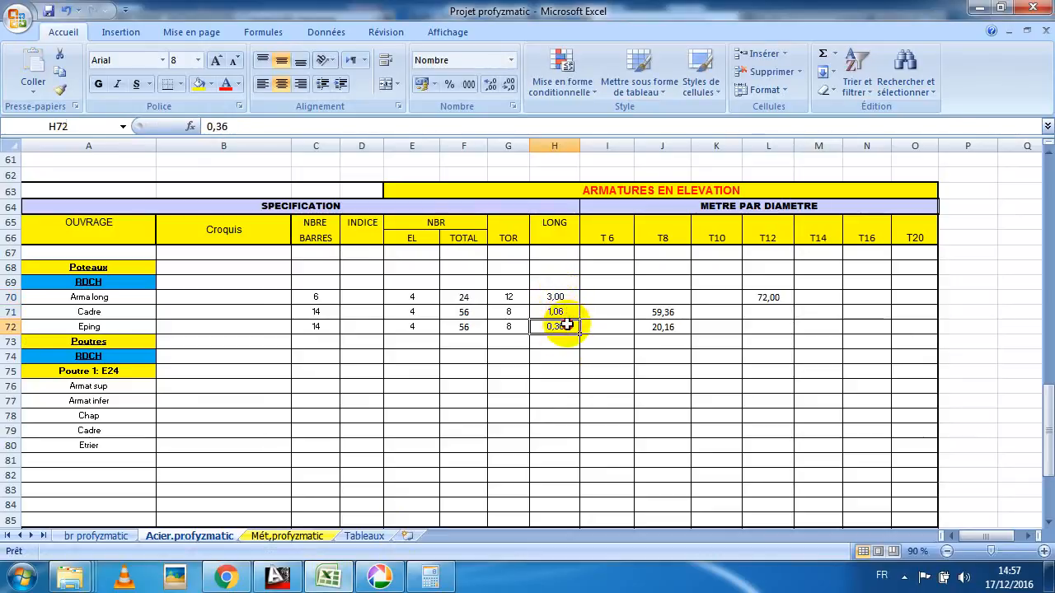
# - Select the Cadre bar count in C71 and enter the column length of 3 in the calculator
pyautogui.click(315, 310)
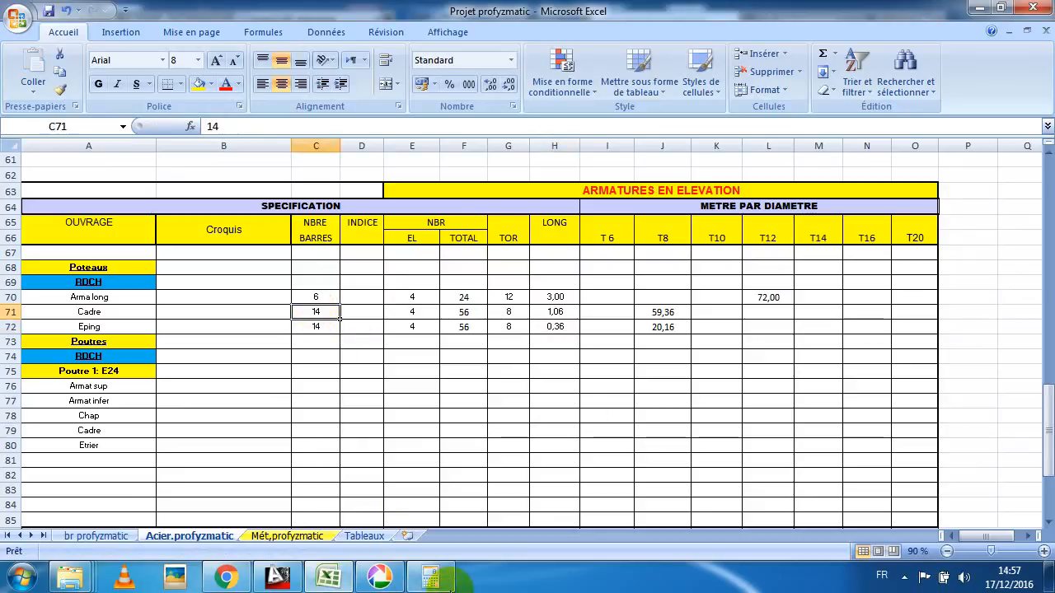
pyautogui.click(449, 584)
pyautogui.click(335, 295)
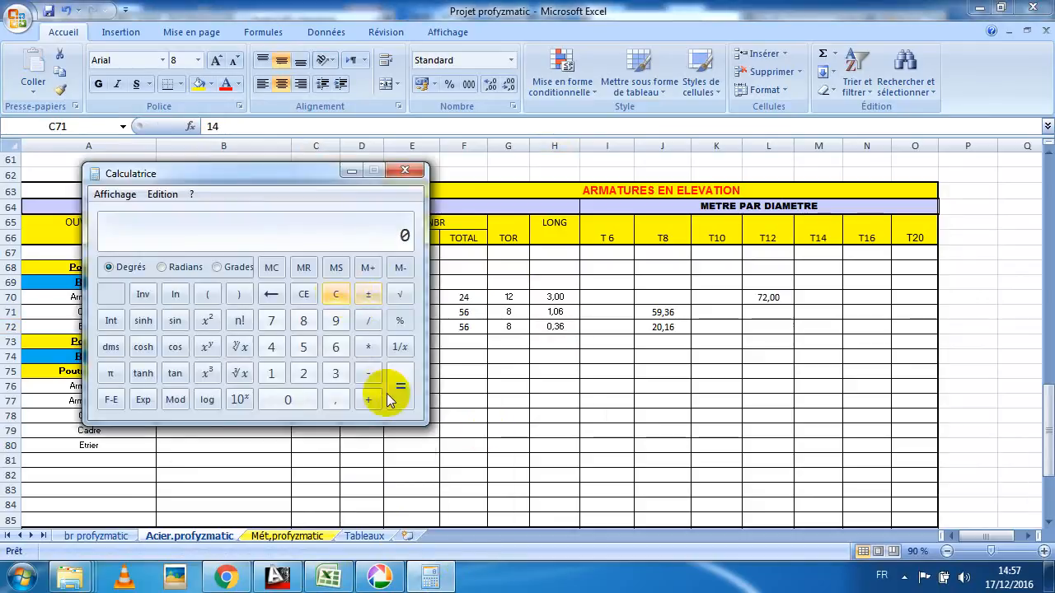
pyautogui.click(335, 373)
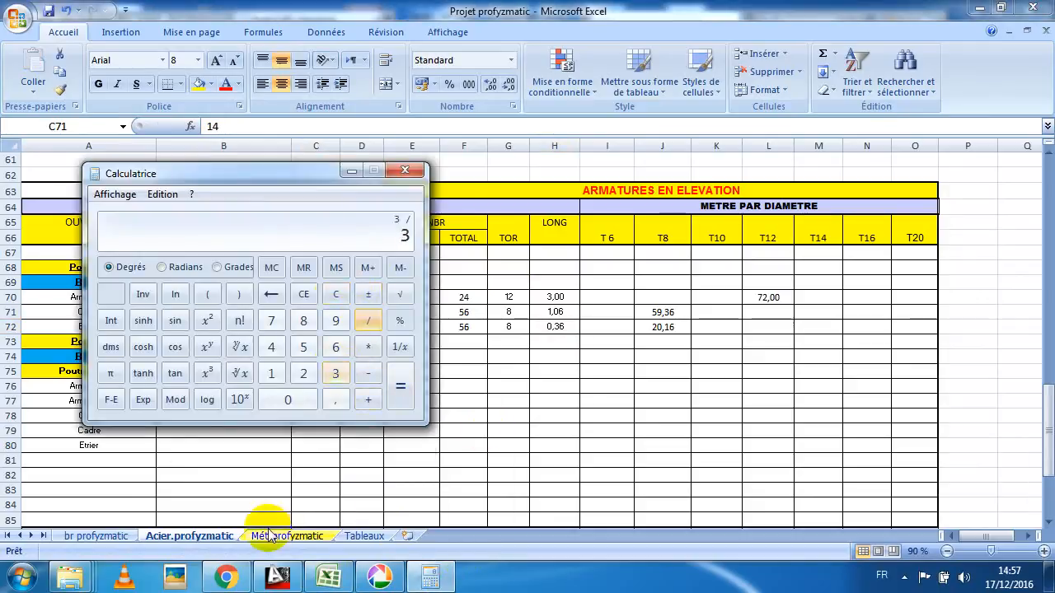
# - Switch to AutoCAD and examine the POTEAUX TYPE cross-section of column P1
pyautogui.click(285, 577)
pyautogui.scroll(-5, 503, 270)
pyautogui.moveTo(775, 244); pyautogui.dragTo(627, 247, button='middle')
pyautogui.moveTo(729, 249); pyautogui.dragTo(426, 250, button='middle')
pyautogui.scroll(5, 749, 201)
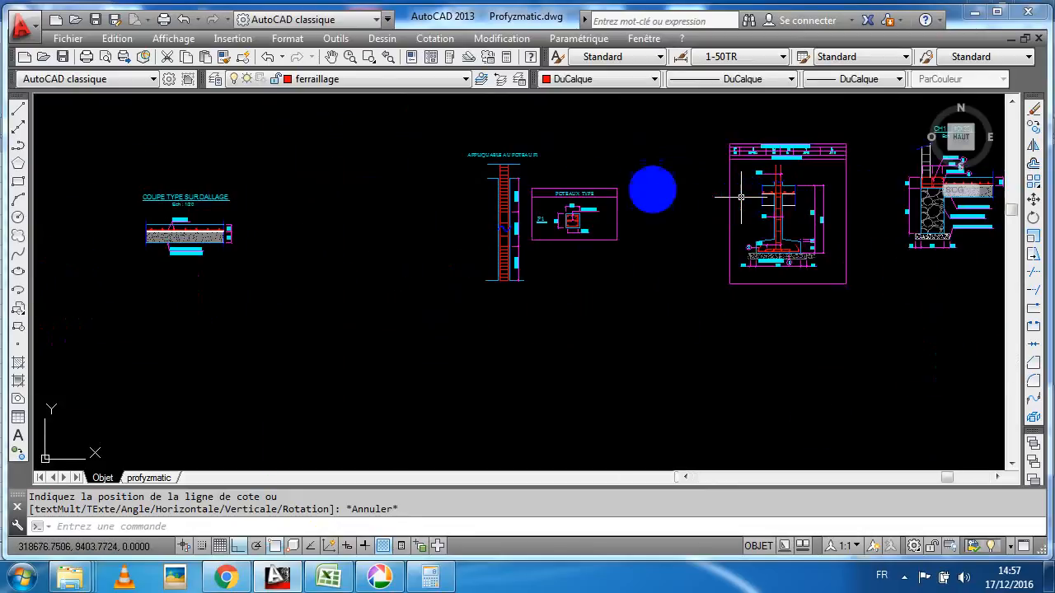
pyautogui.moveTo(777, 189); pyautogui.dragTo(612, 189, button='middle')
pyautogui.scroll(3, 557, 234)
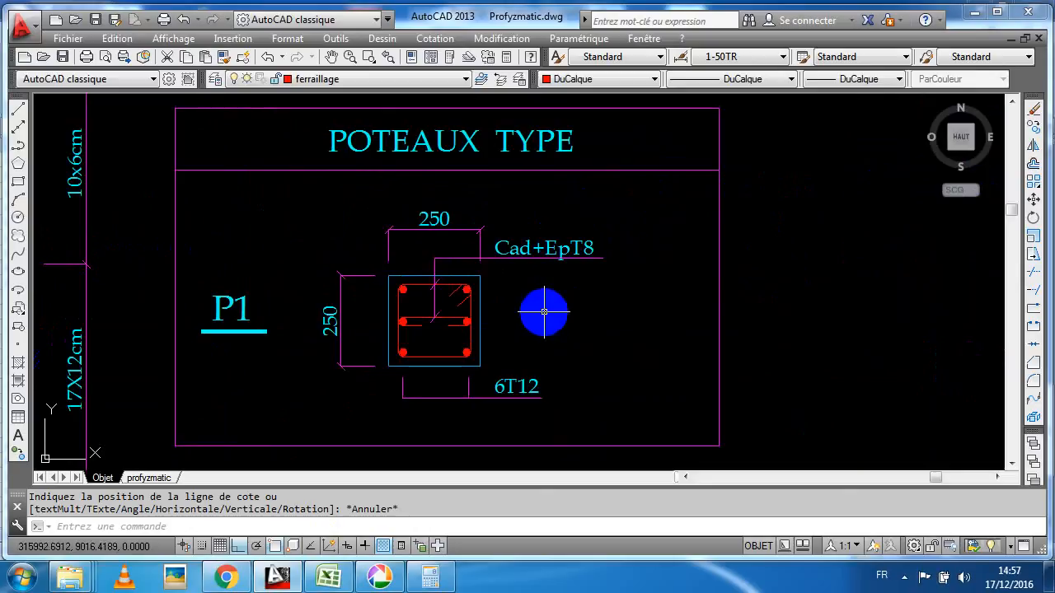
# - Examine the tie spacing zones marked along the column elevation beside the P1 section
pyautogui.scroll(-5, 494, 297)
pyautogui.scroll(4, 482, 292)
pyautogui.moveTo(470, 325)
pyautogui.mouseDown(button='middle')
pyautogui.moveTo(484, 321)
pyautogui.moveTo(520, 223)
pyautogui.mouseUp(button='middle')
pyautogui.scroll(3, 463, 327)
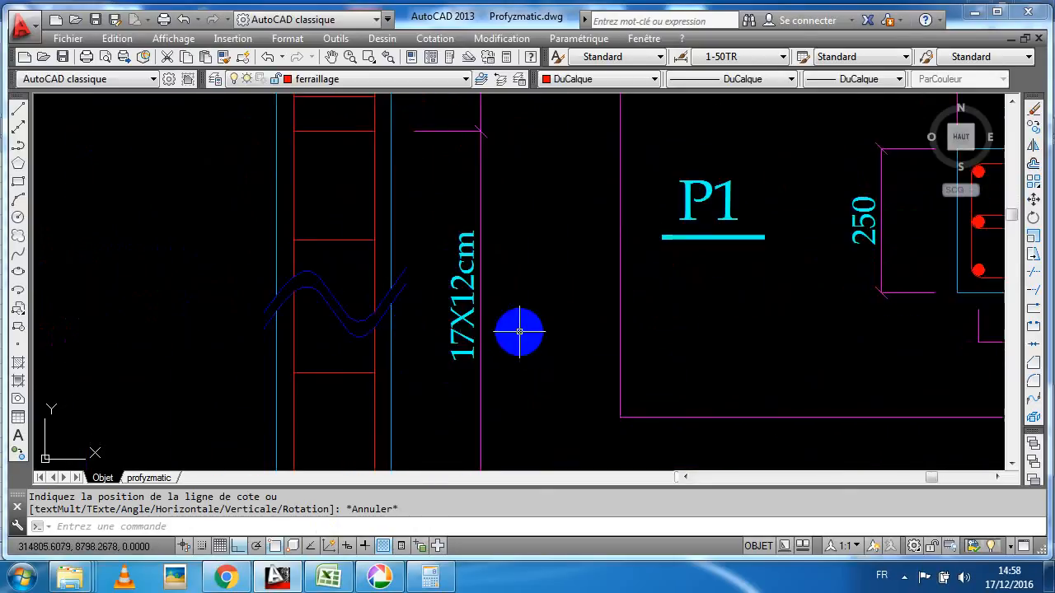
pyautogui.scroll(-4, 511, 335)
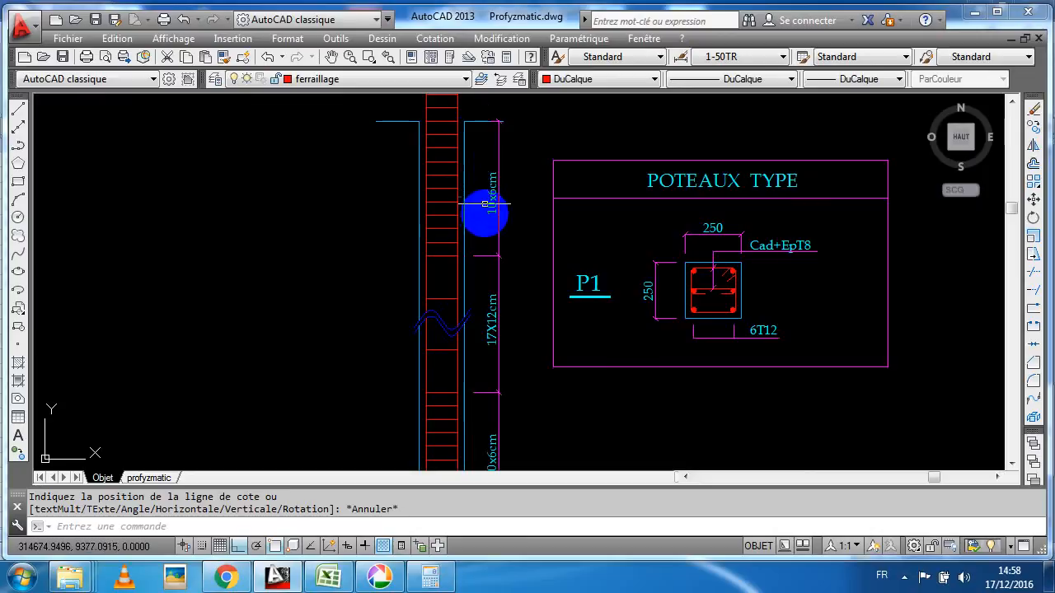
pyautogui.moveTo(492, 348); pyautogui.dragTo(494, 248, button='middle')
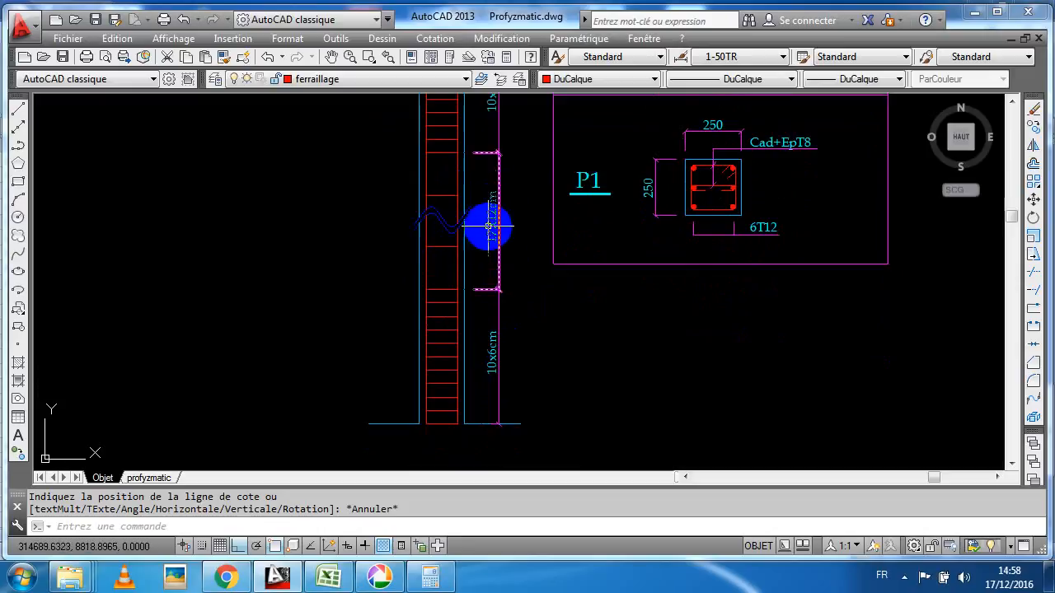
pyautogui.scroll(1, 489, 356)
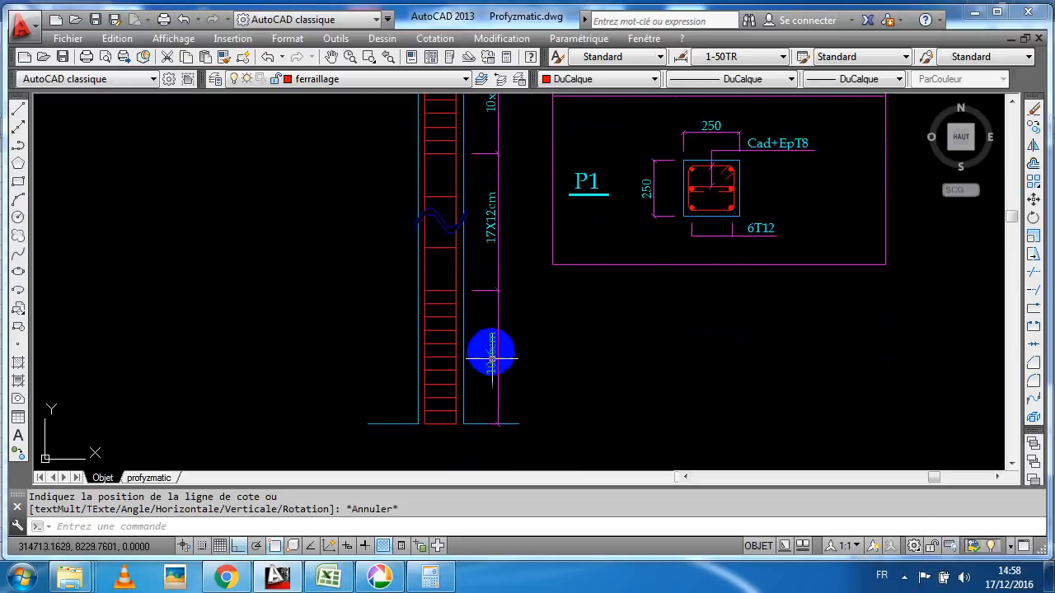
pyautogui.scroll(-1, 489, 354)
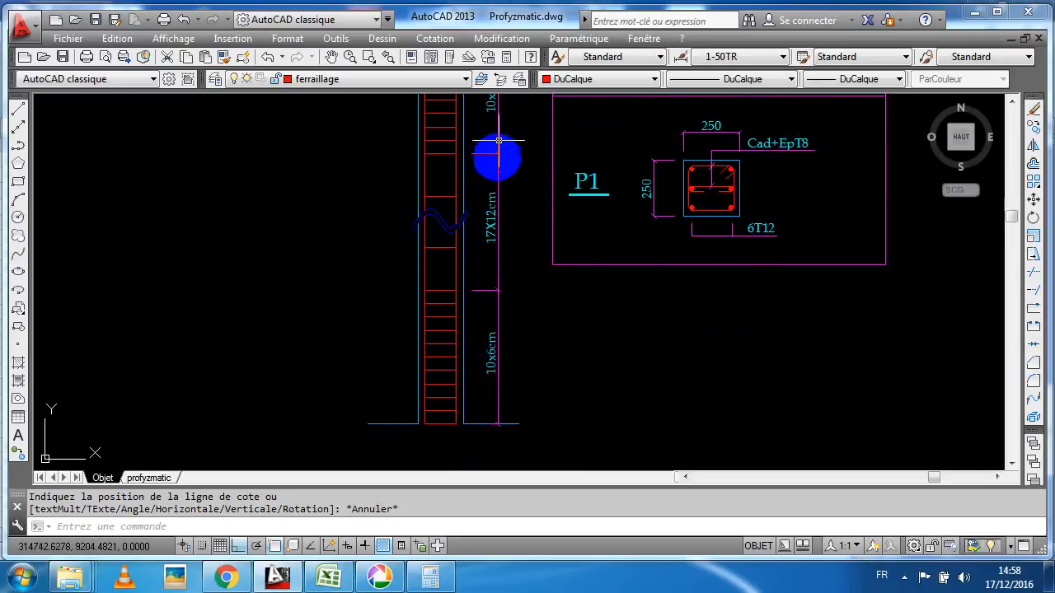
# - Subtract 1,2 from 3 in the calculator to get the column's middle zone length
pyautogui.click(434, 581)
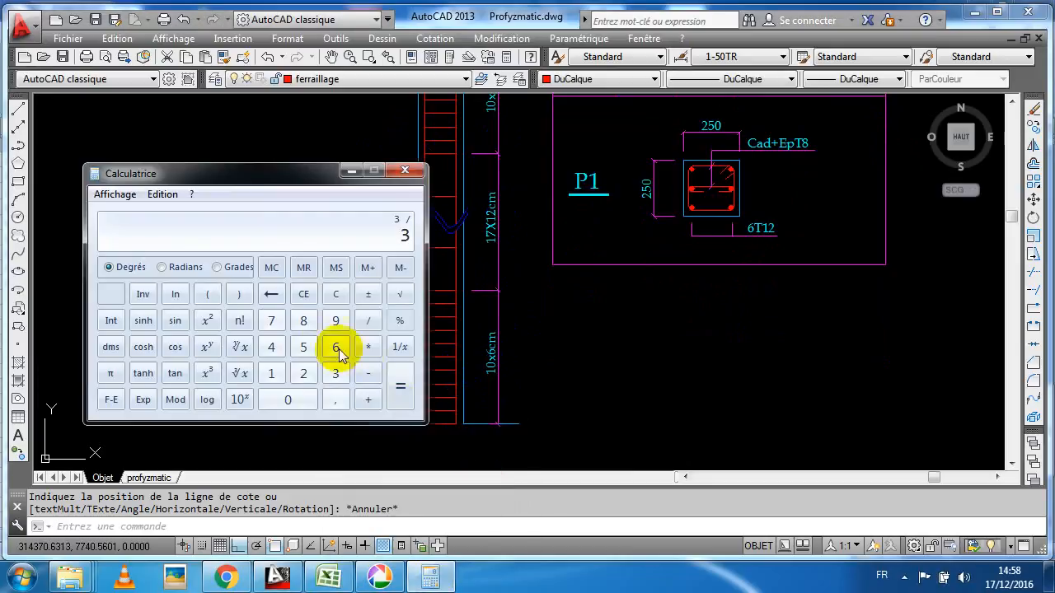
pyautogui.click(275, 374)
pyautogui.click(335, 400)
pyautogui.click(303, 373)
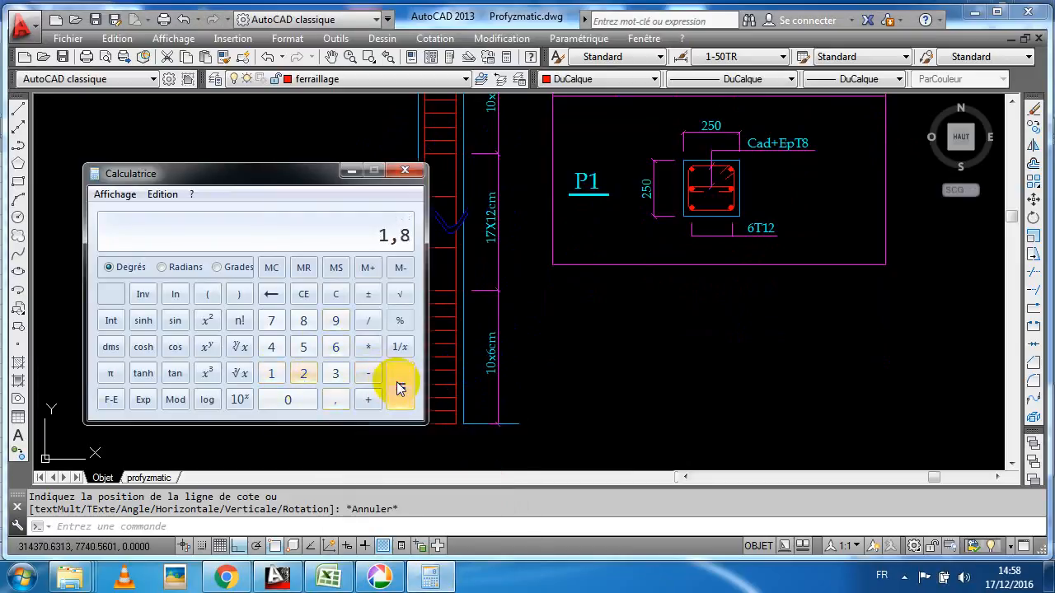
pyautogui.click(370, 322)
pyautogui.click(271, 374)
pyautogui.click(304, 373)
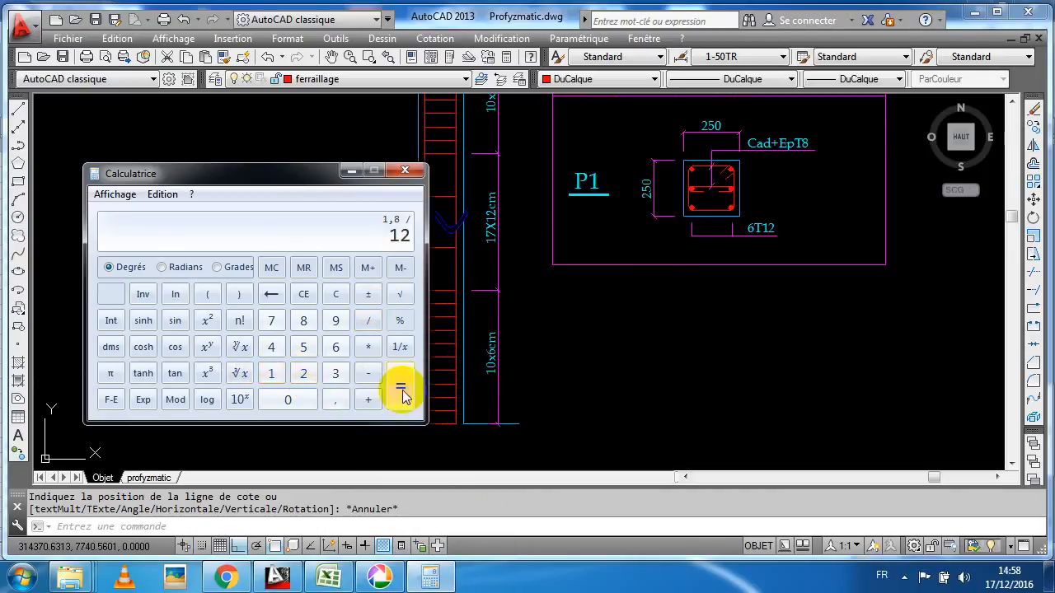
pyautogui.click(338, 294)
# - Divide 1,8 by 0,12 in the calculator to get the number of ties in the middle zone
pyautogui.click(271, 373)
pyautogui.click(336, 400)
pyautogui.click(303, 321)
pyautogui.click(368, 321)
pyautogui.click(335, 400)
pyautogui.click(268, 375)
pyautogui.click(303, 373)
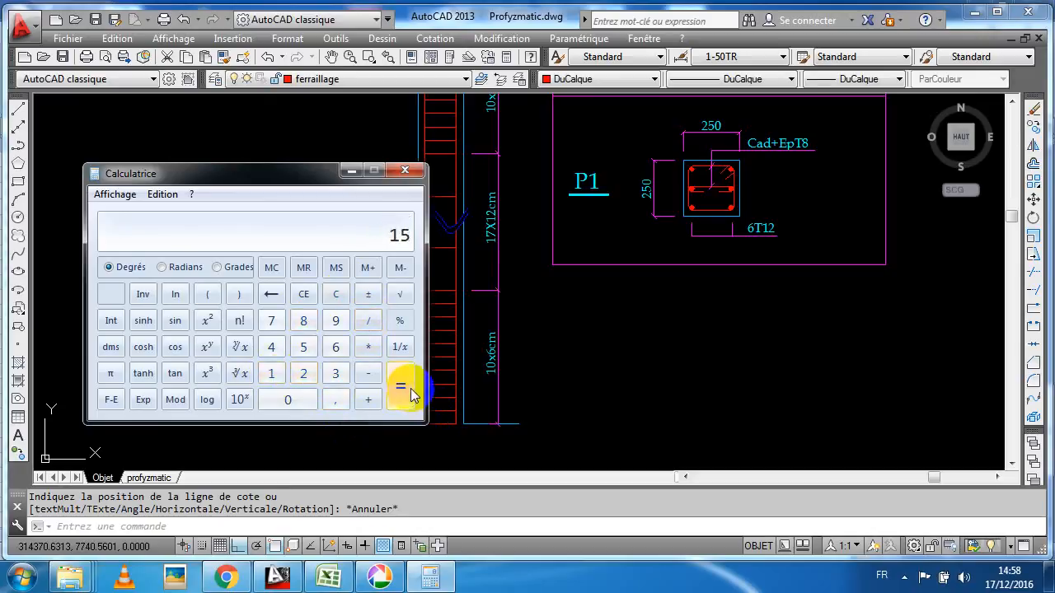
pyautogui.click(336, 294)
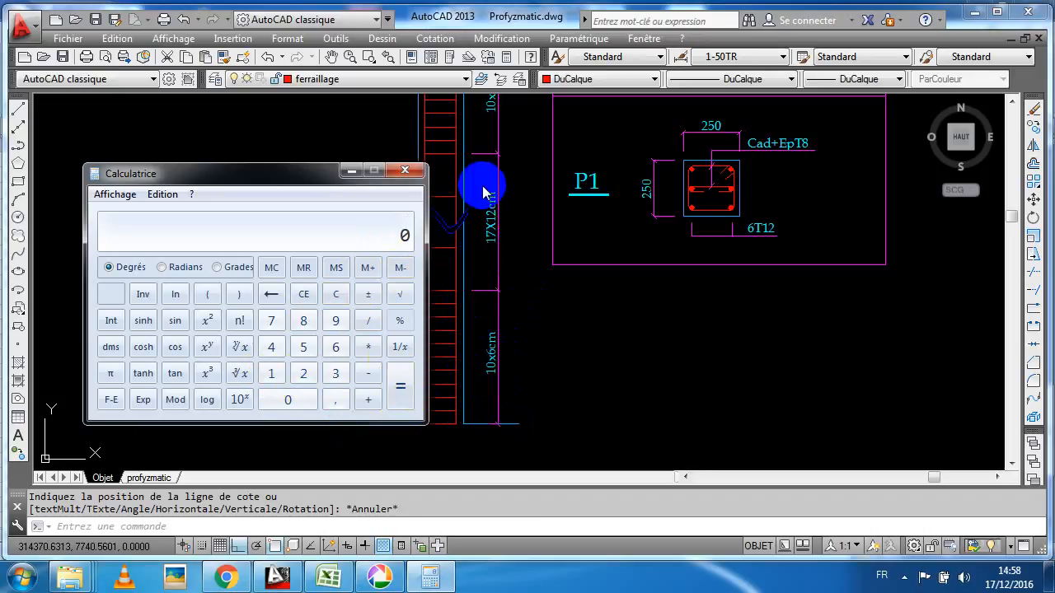
pyautogui.click(271, 373)
pyautogui.click(335, 399)
pyautogui.click(303, 373)
pyautogui.click(367, 321)
pyautogui.click(302, 406)
pyautogui.click(334, 347)
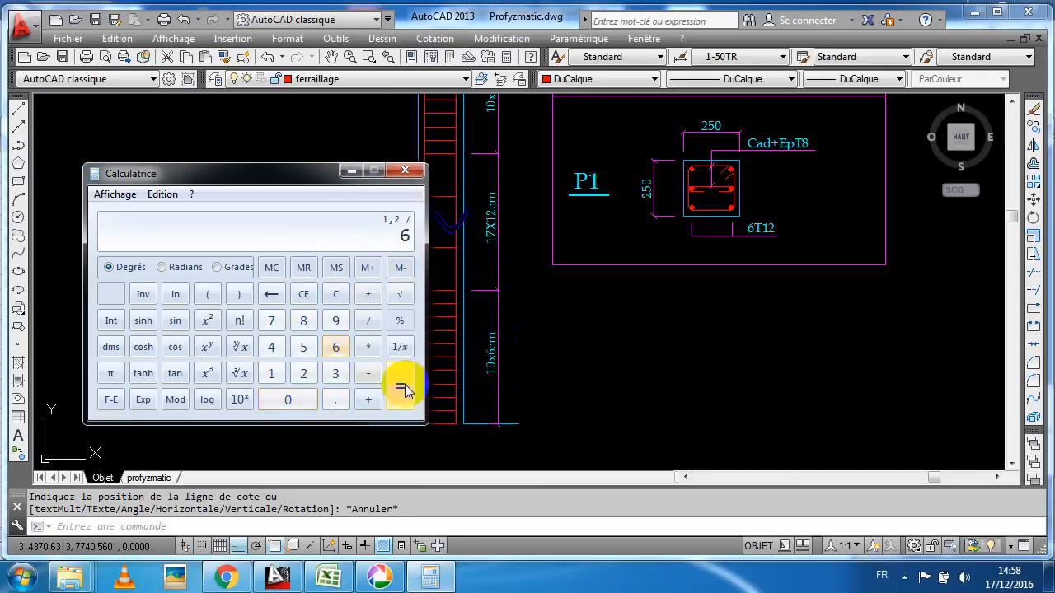
pyautogui.click(334, 295)
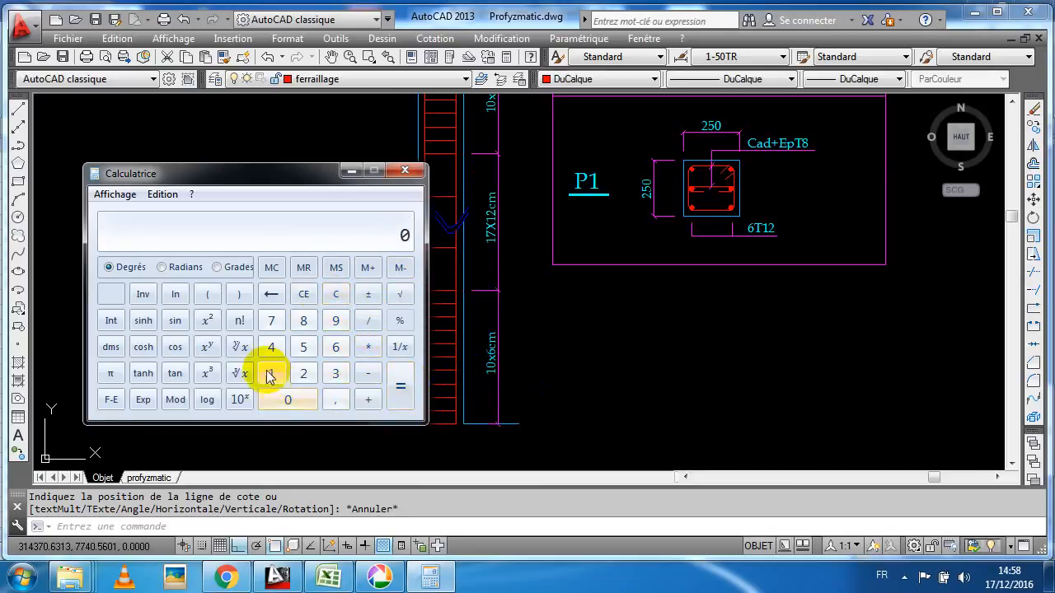
# - Divide 1,2 by 0,06 in the calculator to get the number of ties in the two end zones
pyautogui.click(270, 373)
pyautogui.click(335, 399)
pyautogui.click(371, 319)
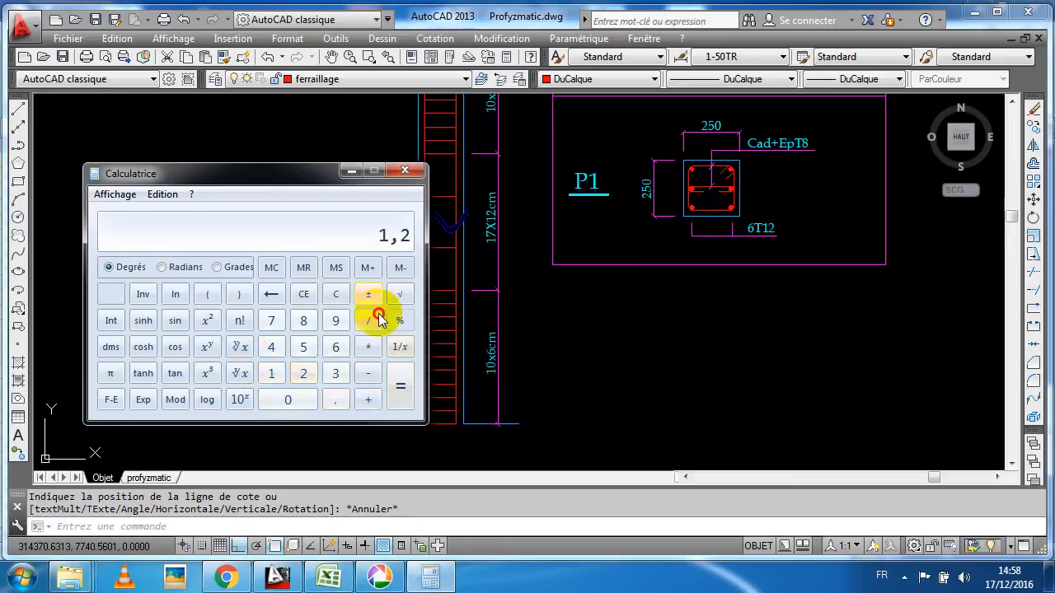
pyautogui.click(284, 397)
pyautogui.click(336, 400)
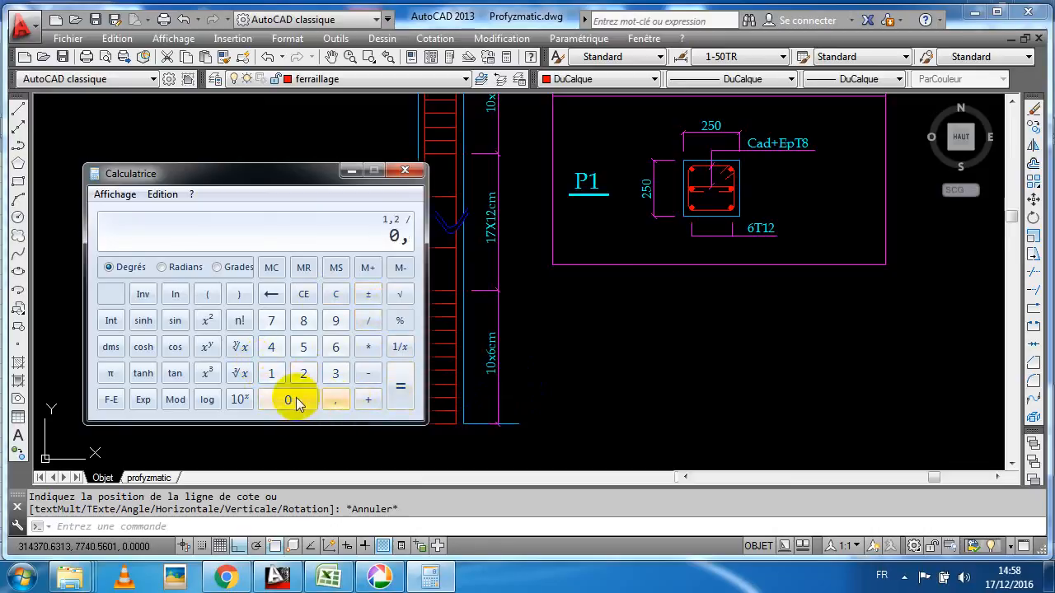
pyautogui.click(299, 399)
pyautogui.click(333, 354)
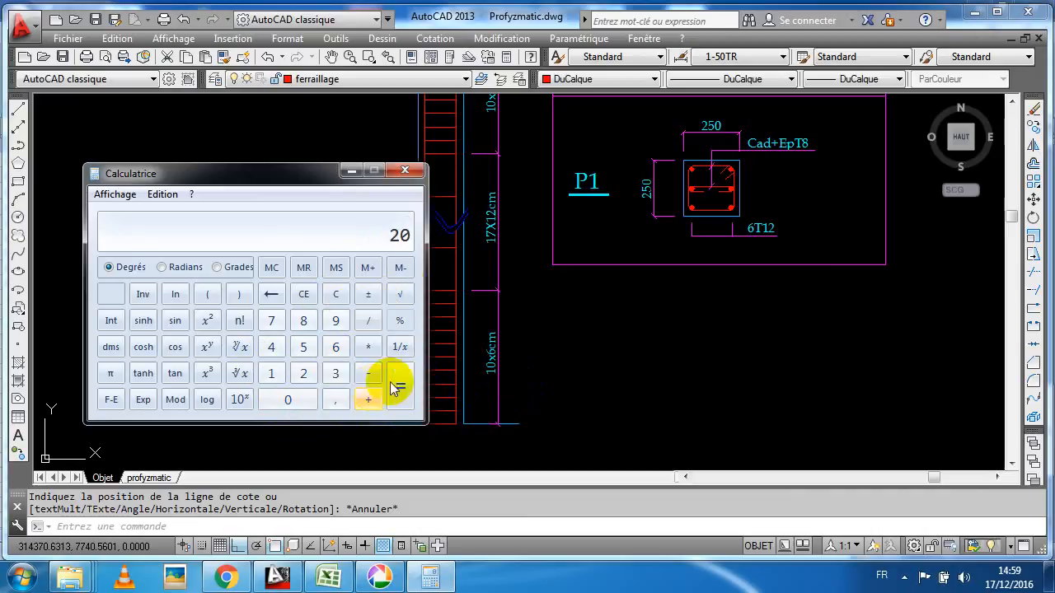
# - Add 15 to the end-zone result in the calculator to get the total tie count per column
pyautogui.moveTo(301, 184); pyautogui.dragTo(248, 194)
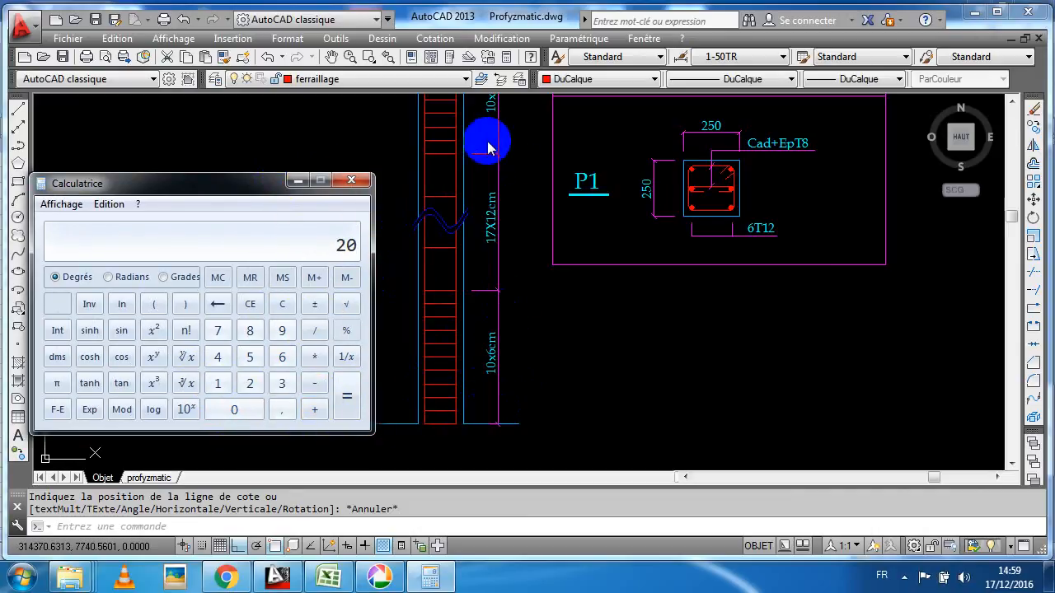
pyautogui.click(314, 410)
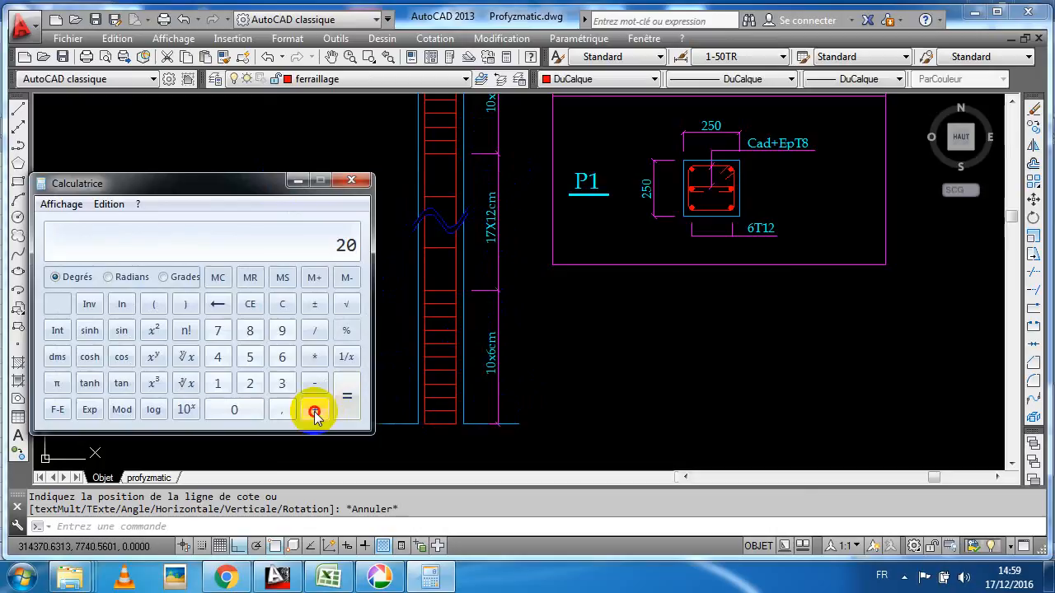
pyautogui.click(218, 383)
pyautogui.click(253, 367)
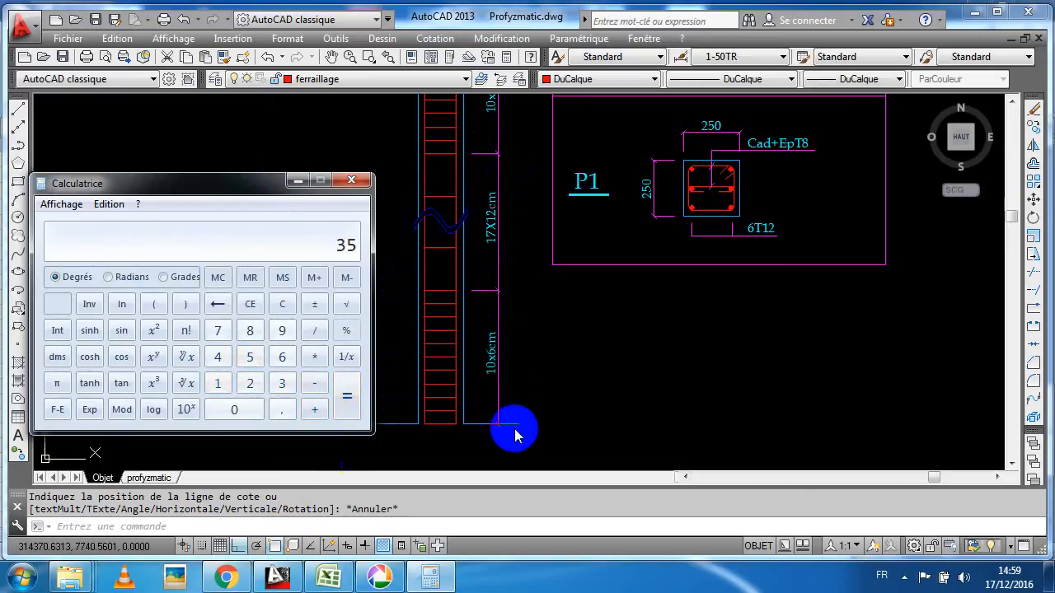
# - Return to AutoCAD and draw a near-vertical line beside the lower column elevation, ending at the outer end of its left base line
pyautogui.click(557, 391)
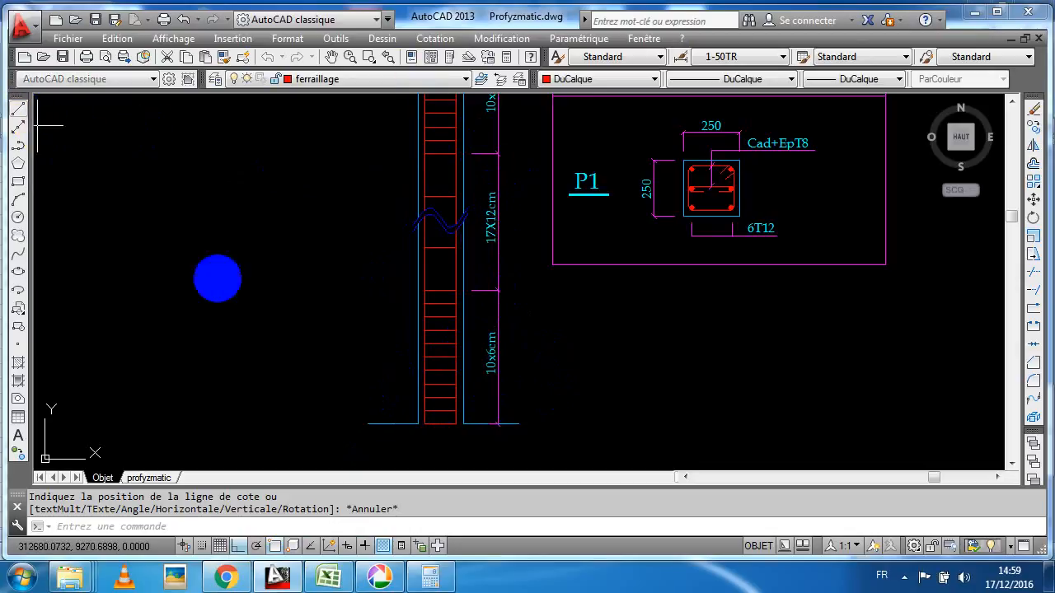
pyautogui.click(18, 105)
pyautogui.click(372, 286)
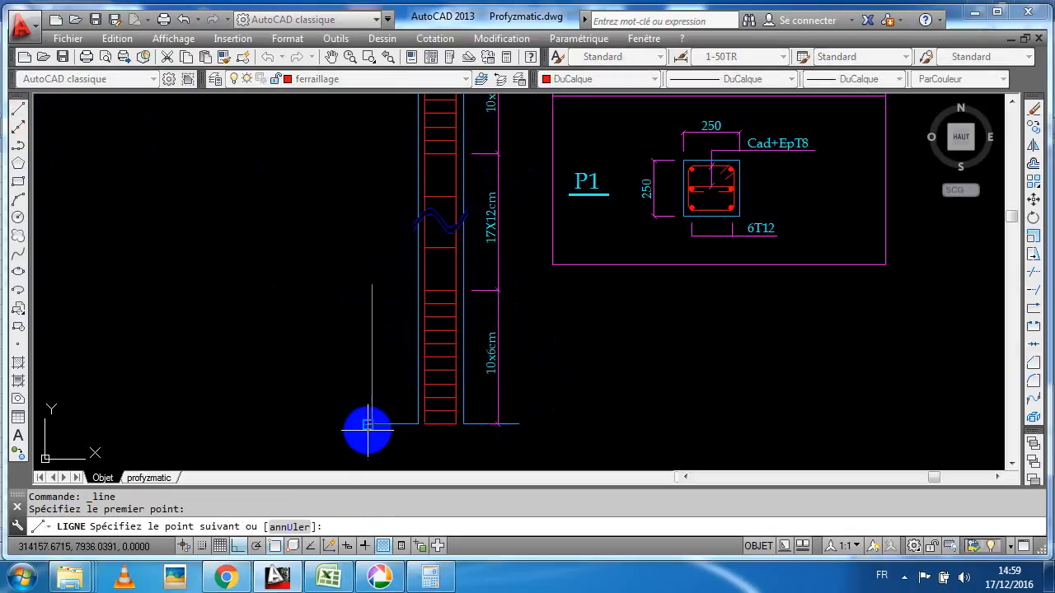
pyautogui.press('Escape')
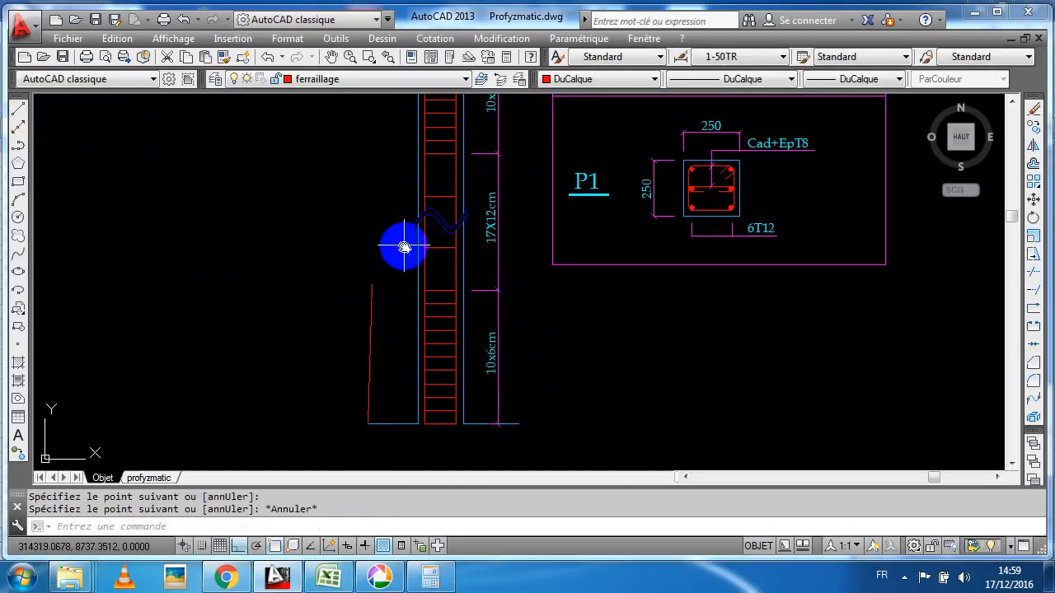
# - Copy the two horizontal base lines of the column elevation straight down to a short distance below the originals
pyautogui.scroll(-2, 412, 263)
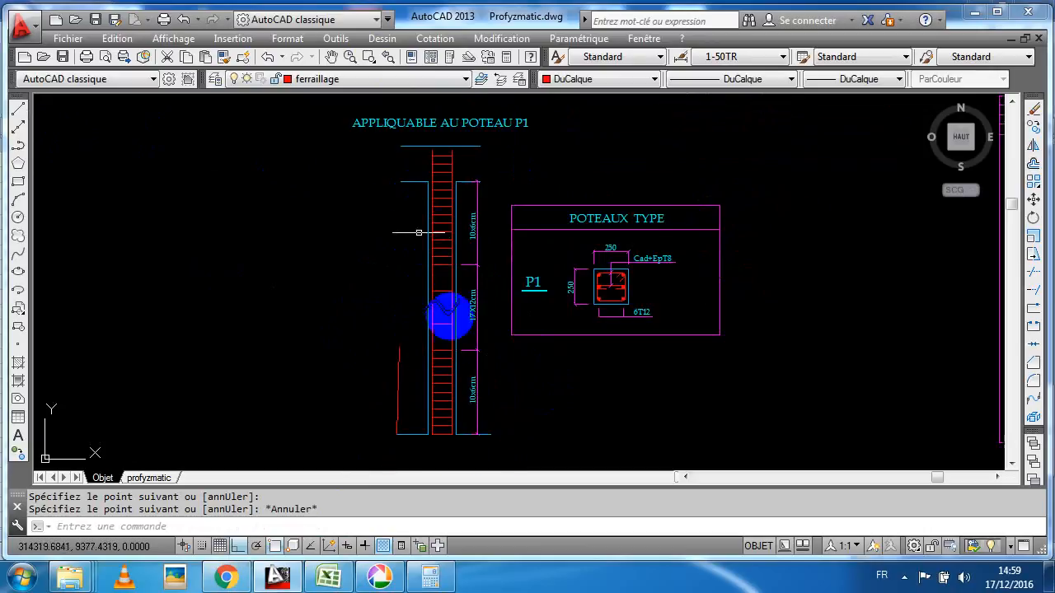
pyautogui.scroll(3, 488, 370)
pyautogui.scroll(2, 466, 373)
pyautogui.write('CO')
pyautogui.press('Return')
pyautogui.click(552, 318)
pyautogui.click(527, 365)
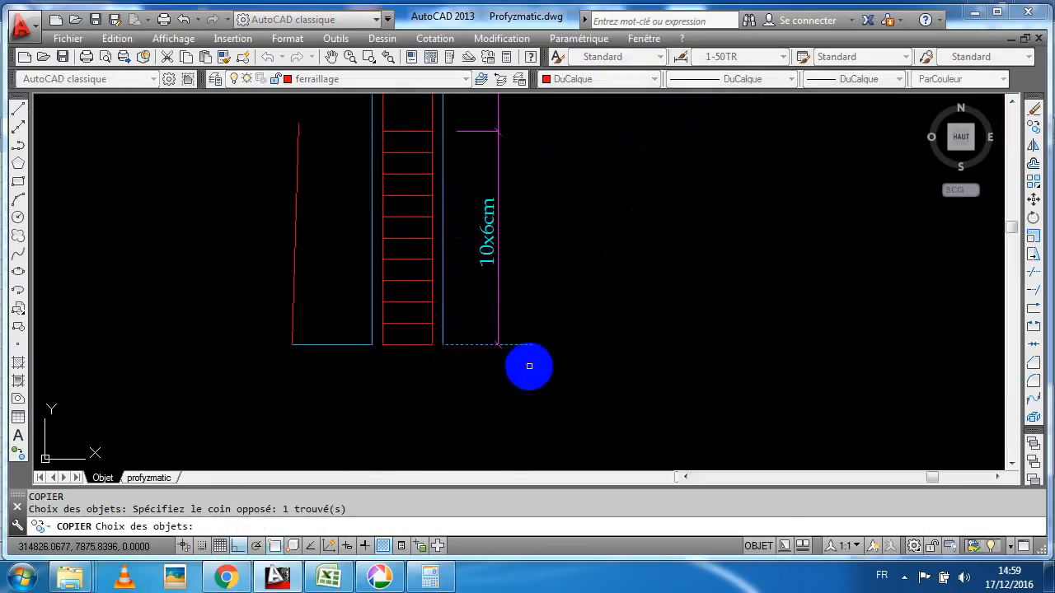
pyautogui.click(351, 337)
pyautogui.press('Return')
pyautogui.click(678, 294)
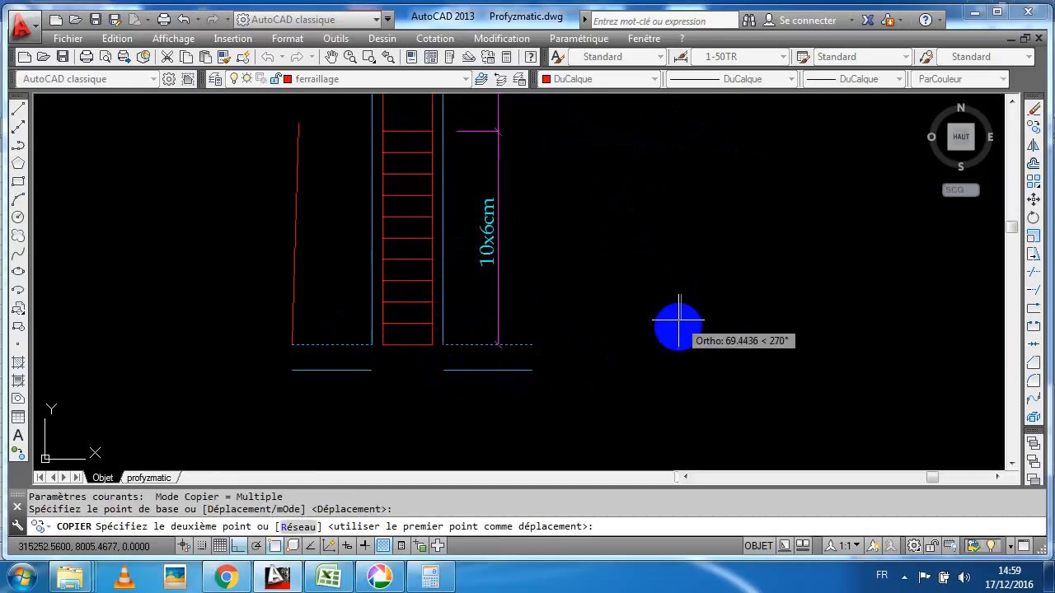
pyautogui.click(677, 342)
pyautogui.press('Return')
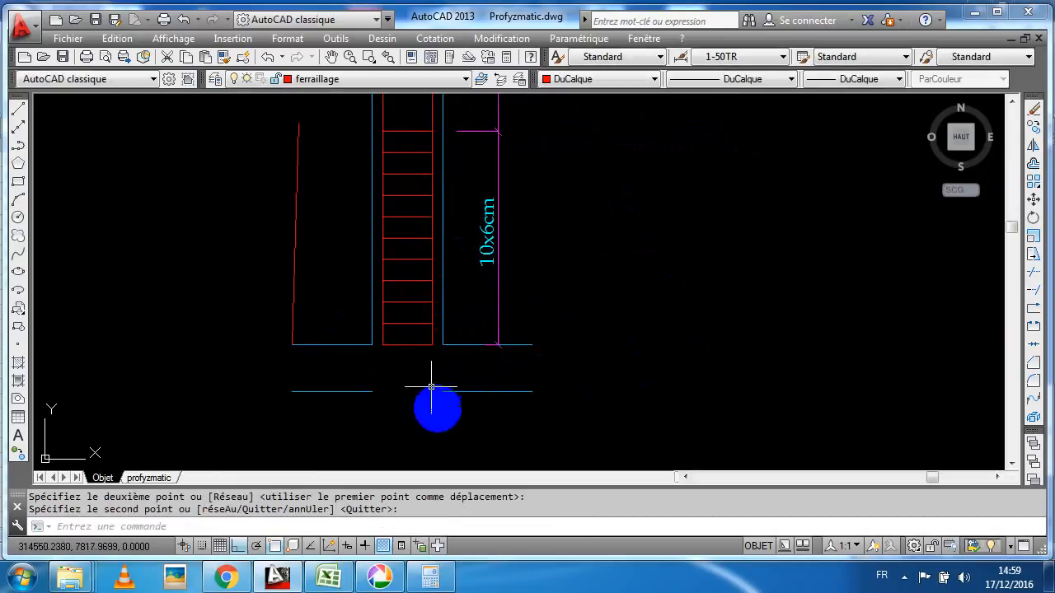
# - Examine the 10x6cm and 17X12cm tie zones along the full height of the P1 column elevation
pyautogui.scroll(-2, 436, 242)
pyautogui.moveTo(423, 203); pyautogui.dragTo(430, 249, button='middle')
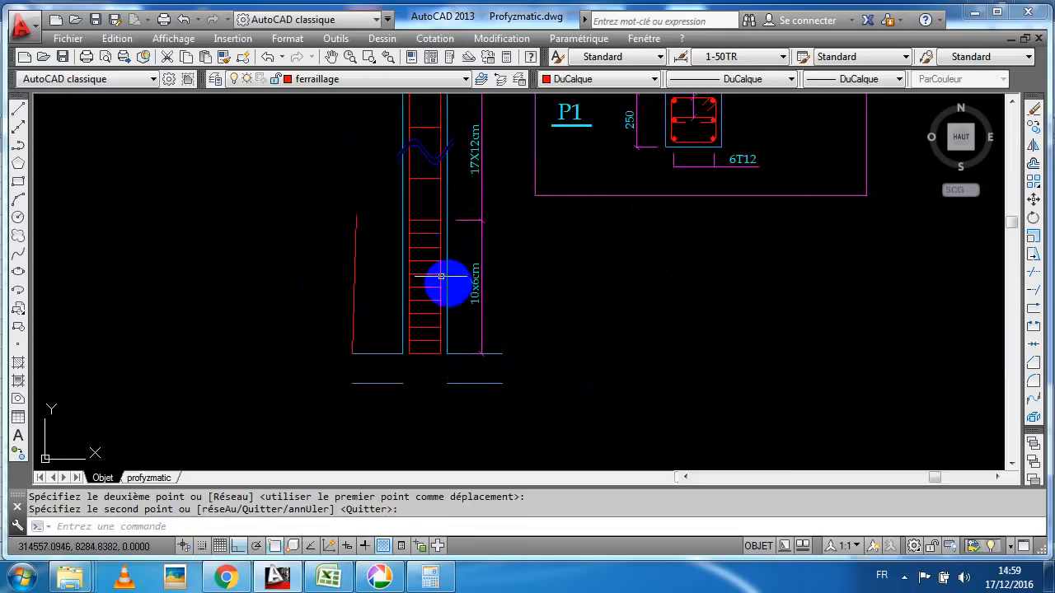
pyautogui.moveTo(468, 215)
pyautogui.mouseDown(button='middle')
pyautogui.moveTo(431, 195)
pyautogui.moveTo(433, 156)
pyautogui.mouseUp(button='middle')
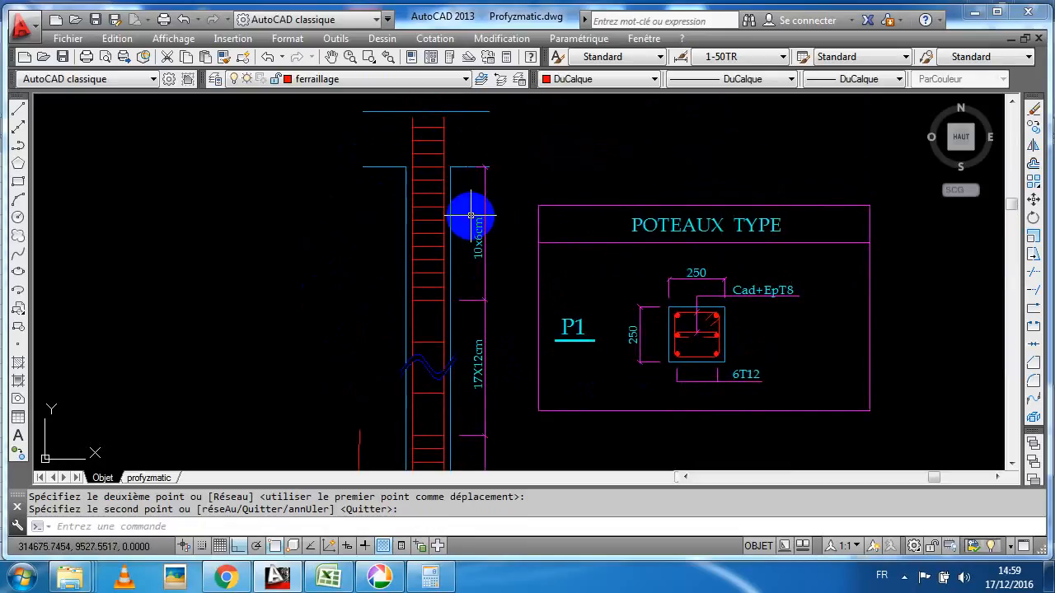
pyautogui.moveTo(459, 341); pyautogui.dragTo(447, 278, button='middle')
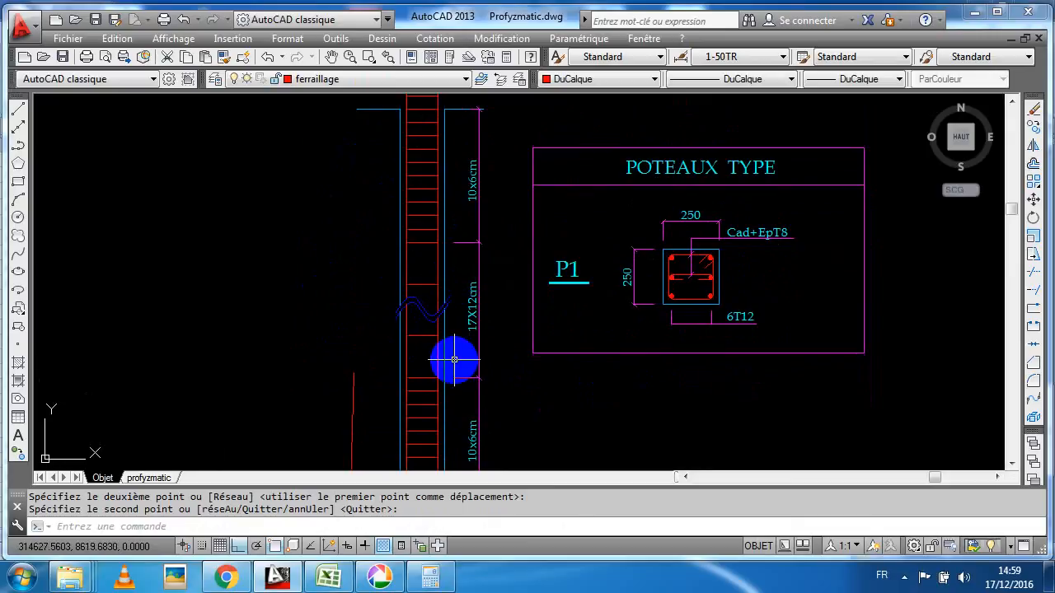
pyautogui.scroll(-2, 458, 309)
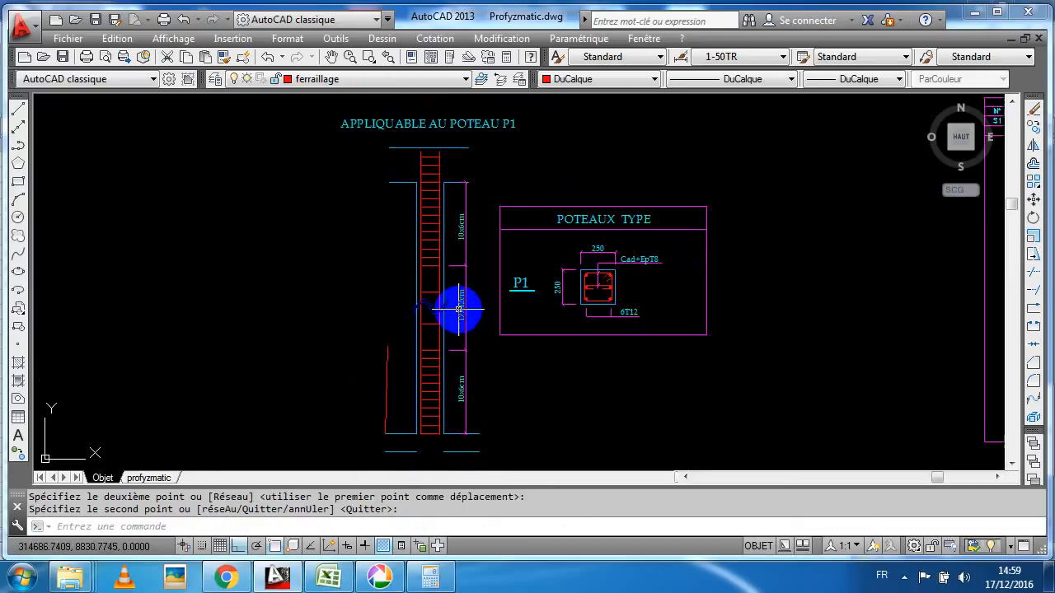
pyautogui.scroll(2, 458, 309)
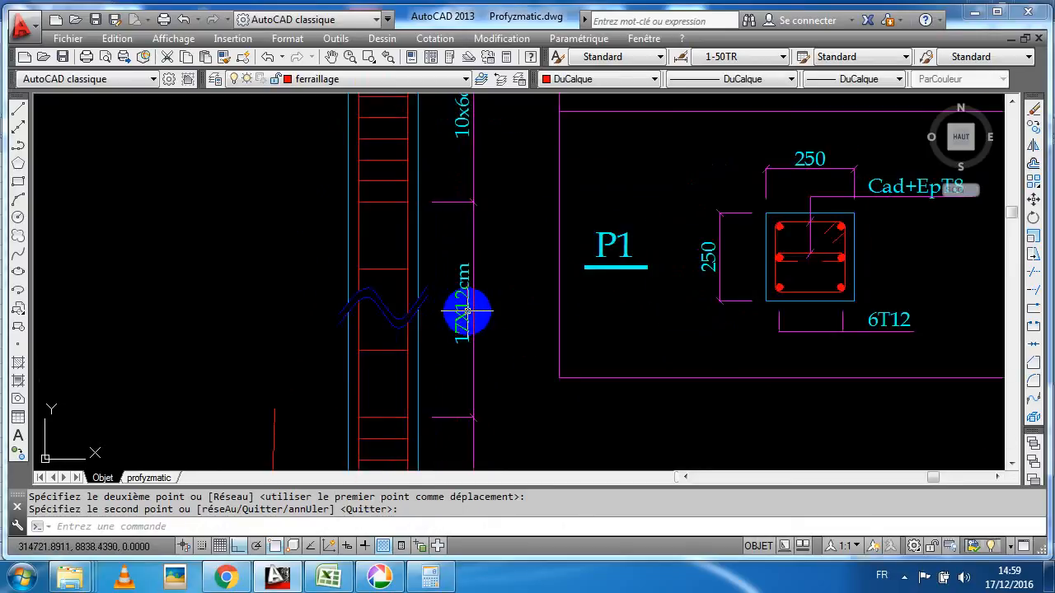
pyautogui.scroll(-1, 436, 258)
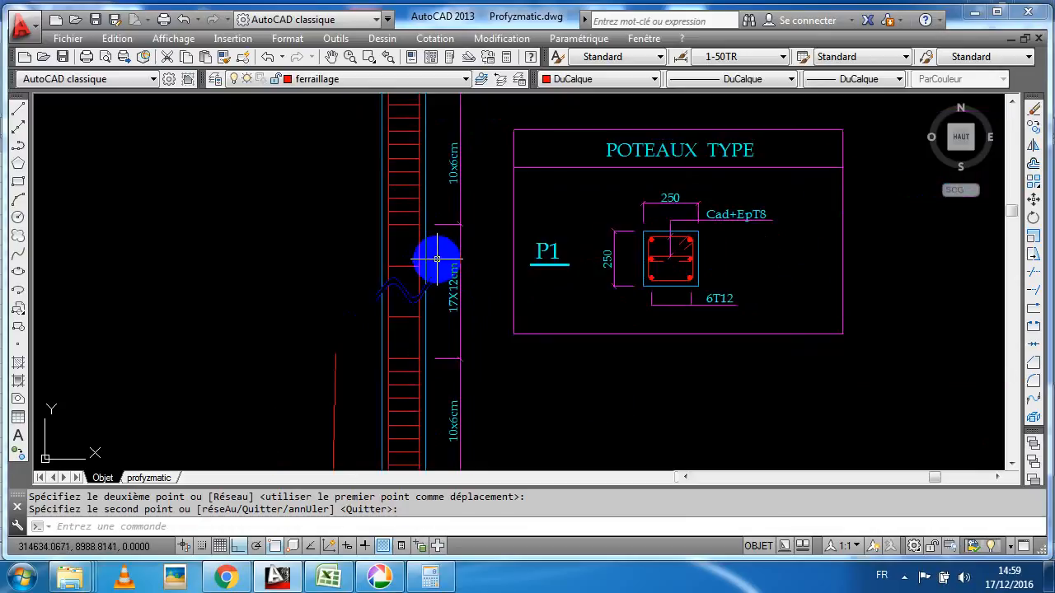
pyautogui.scroll(-1, 400, 257)
pyautogui.moveTo(417, 311); pyautogui.dragTo(455, 305, button='middle')
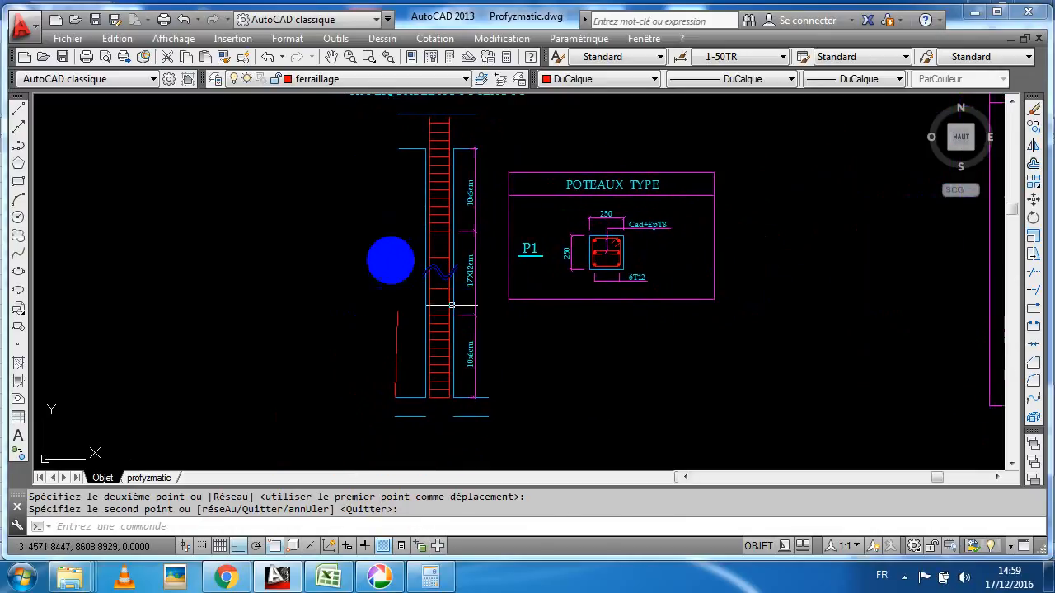
# - Recheck the calculator total, switch to Excel and set the column's Cadre and Eping bar counts to 35
pyautogui.moveTo(445, 574)
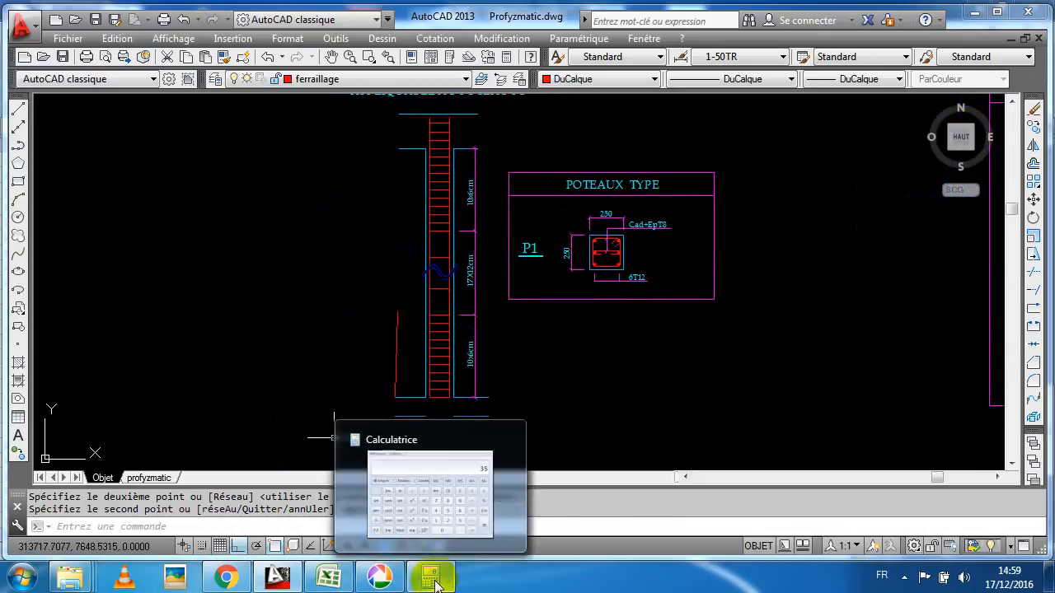
pyautogui.click(435, 581)
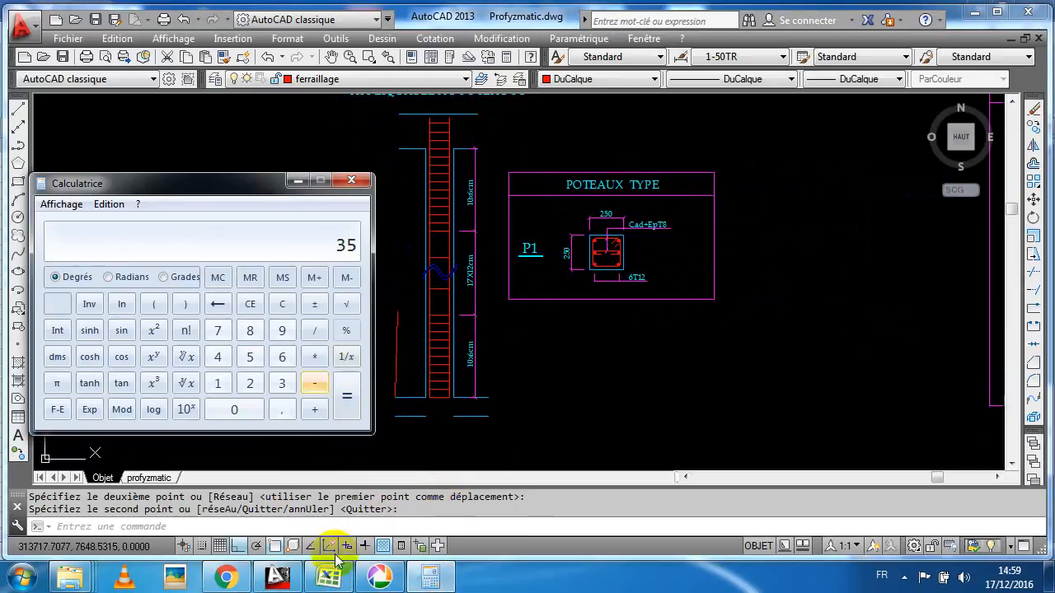
pyautogui.click(316, 576)
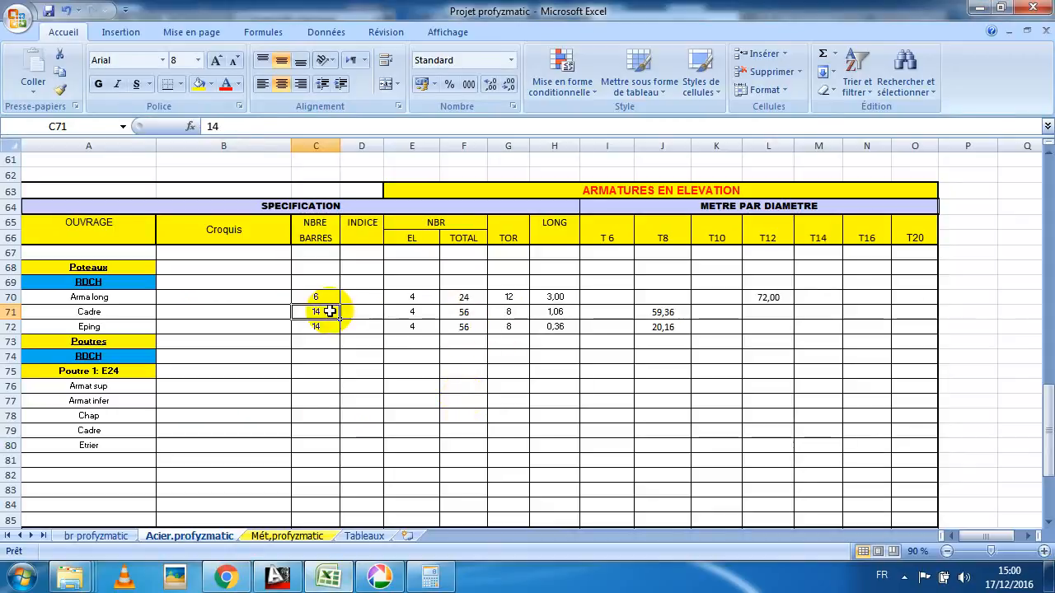
pyautogui.write('35')
pyautogui.click(337, 345)
pyautogui.click(331, 312)
pyautogui.moveTo(342, 323); pyautogui.dragTo(344, 338)
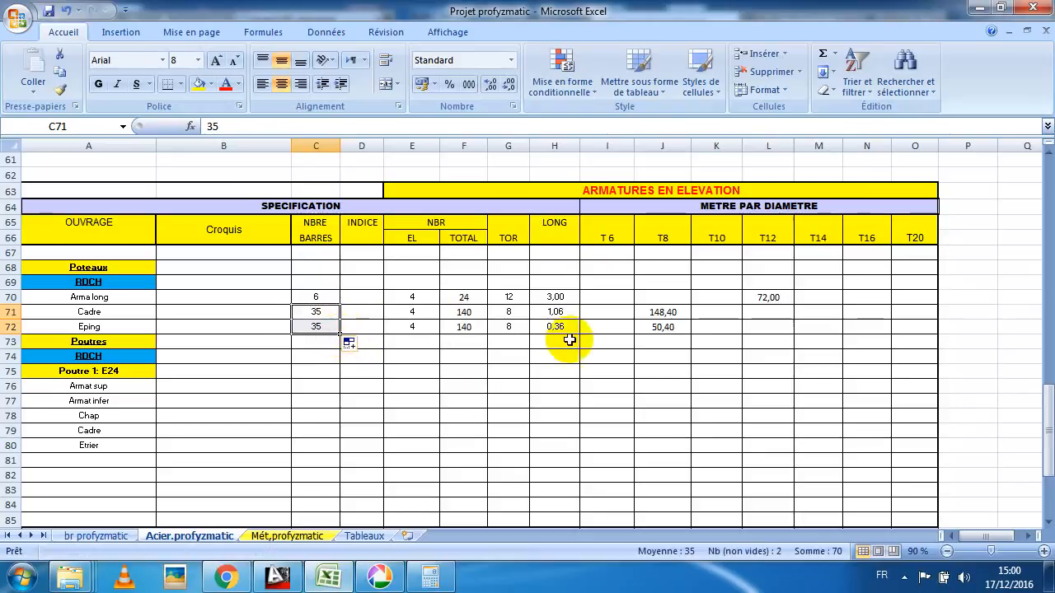
# - Review the T8 length formula in the columns' Cadre row, the steel weight totals and the Poutre 1: E24 row
pyautogui.click(664, 313)
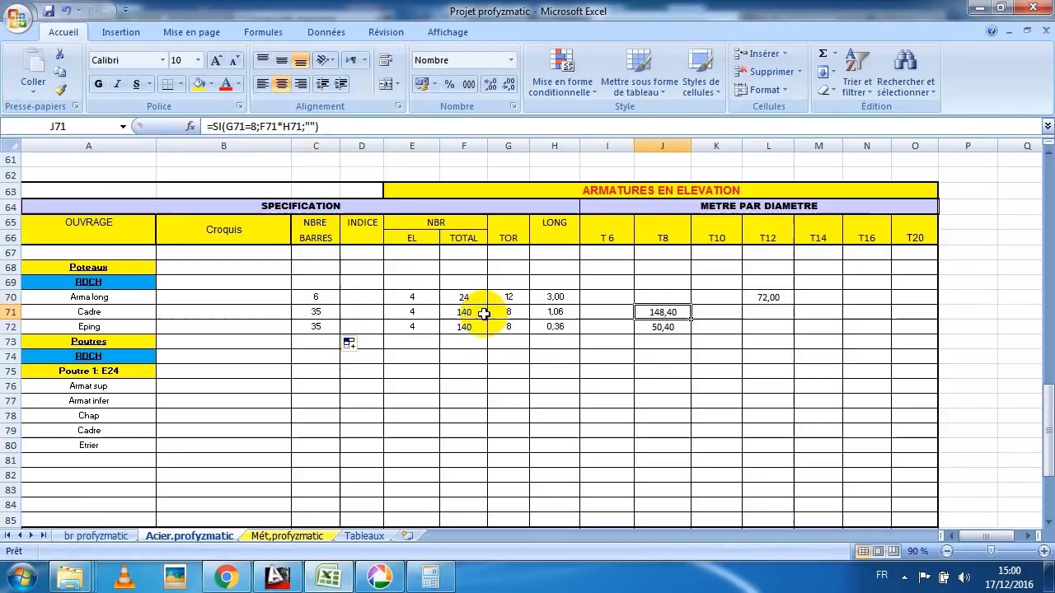
pyautogui.scroll(-3, 242, 281)
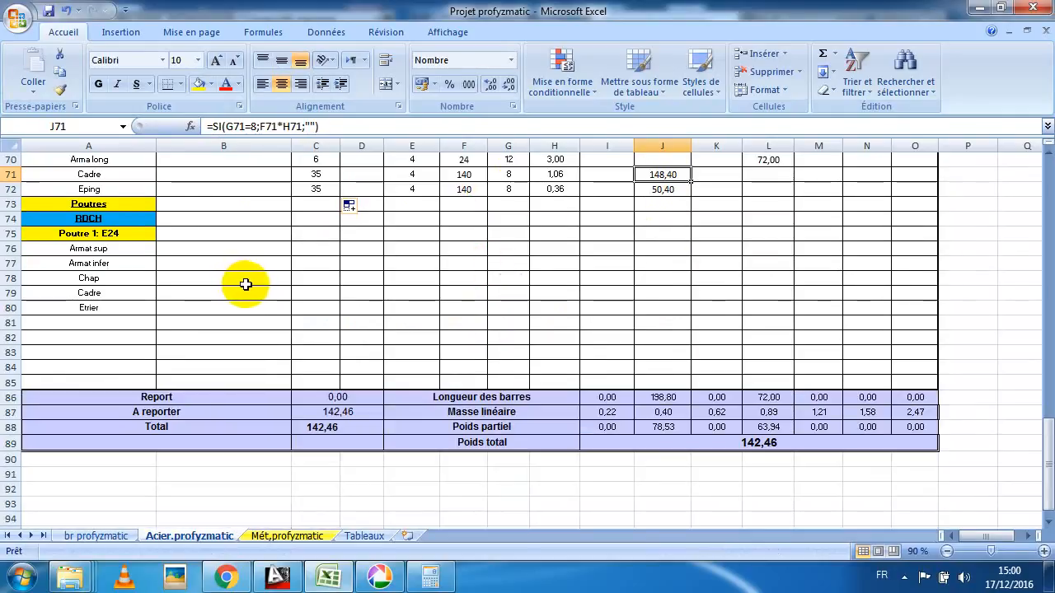
pyautogui.scroll(1, 377, 286)
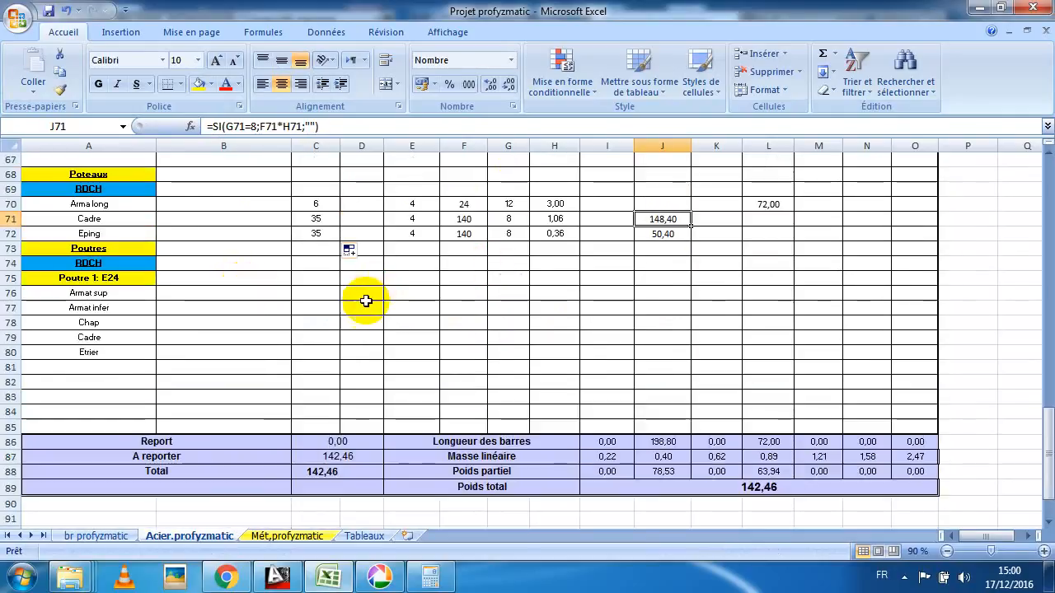
pyautogui.click(123, 276)
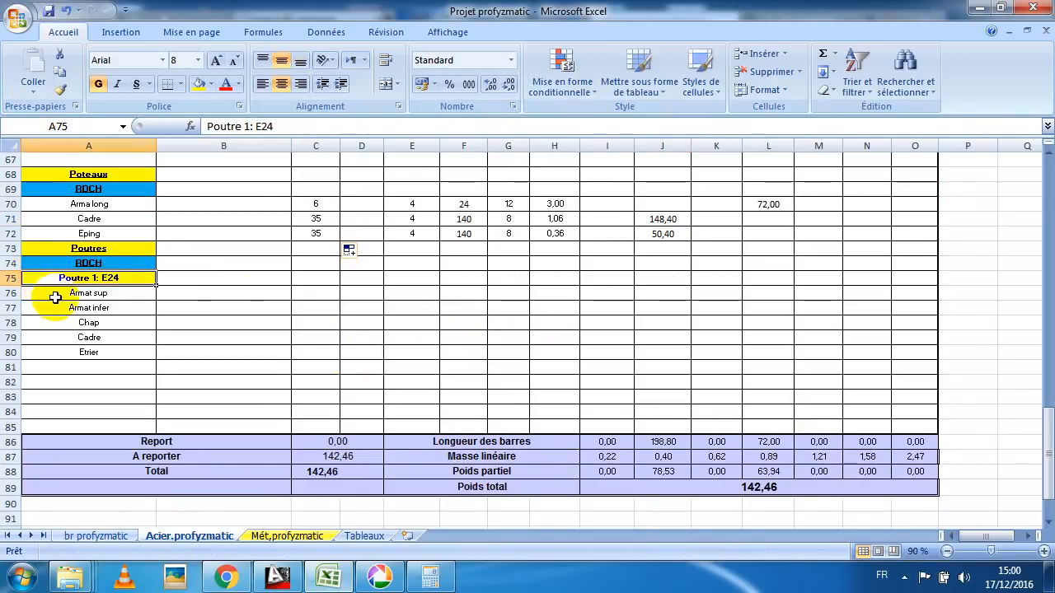
pyautogui.scroll(1, 207, 281)
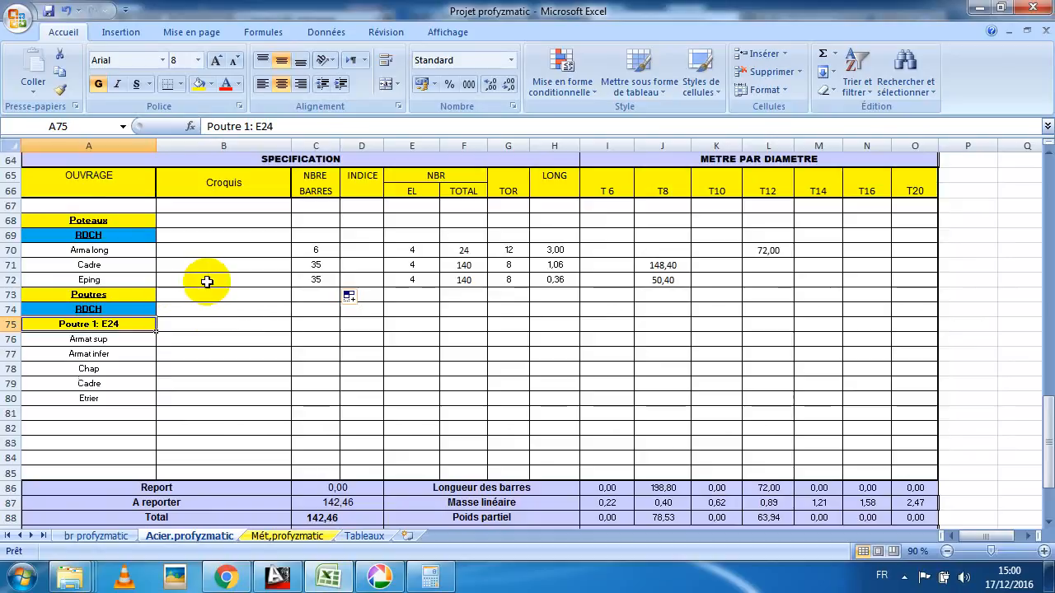
pyautogui.click(6, 324)
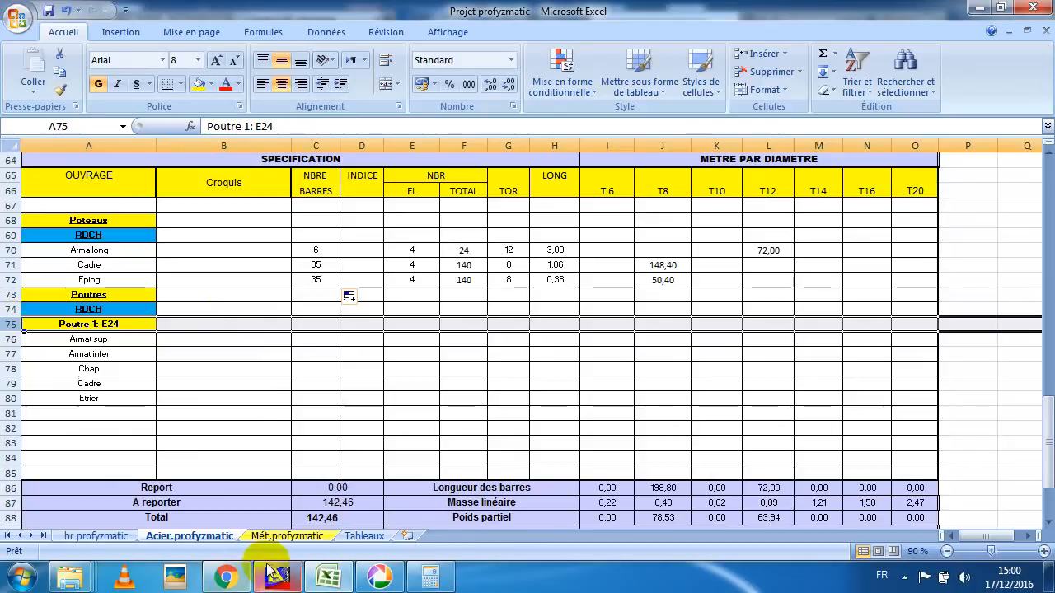
# - Switch to AutoCAD and view the P1 column elevation together with its surrounding details
pyautogui.moveTo(277, 577)
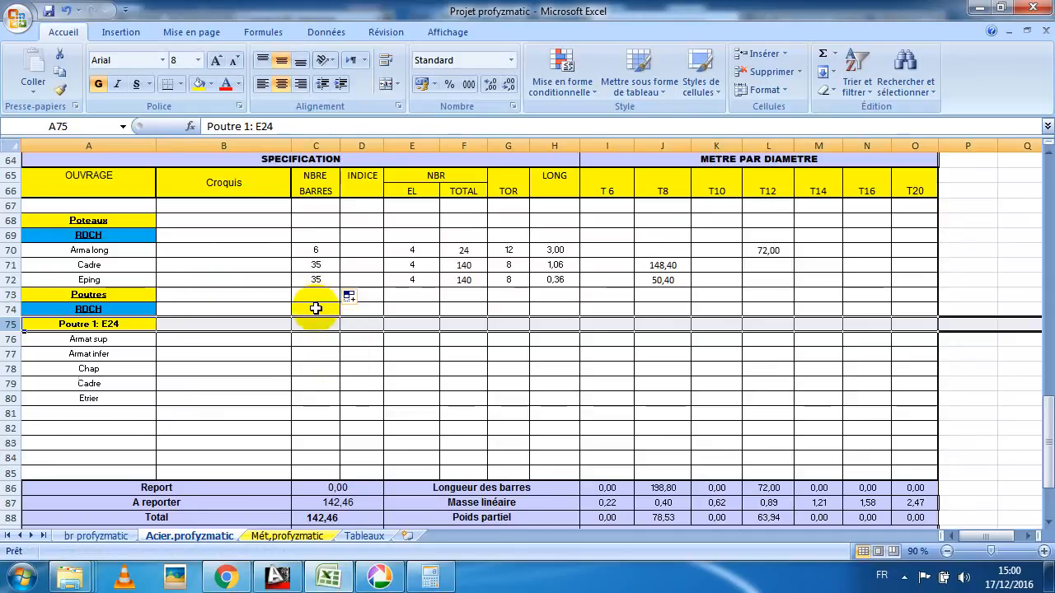
pyautogui.click(276, 577)
pyautogui.scroll(2, 440, 322)
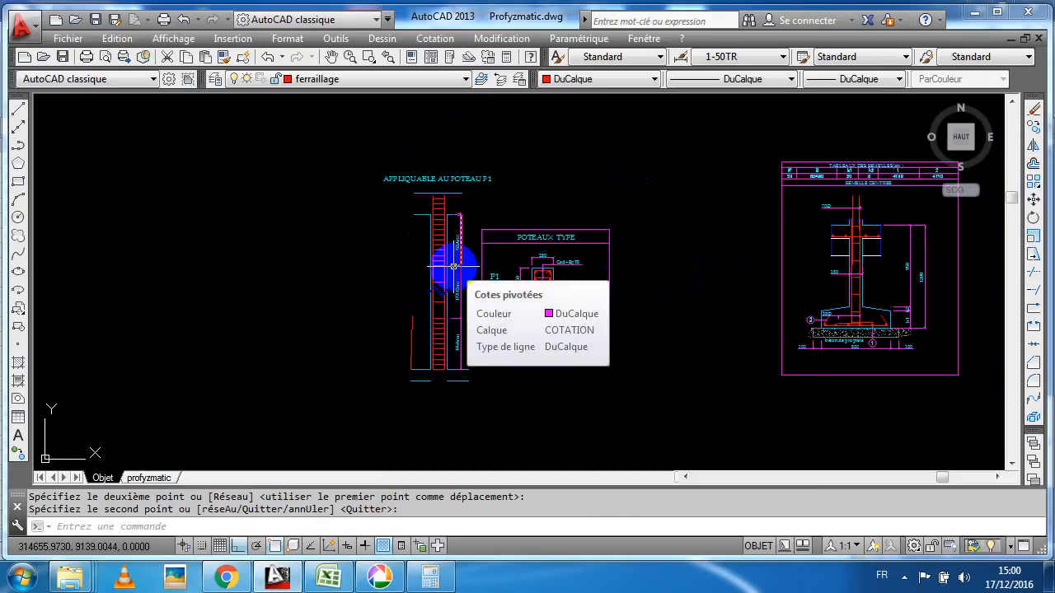
pyautogui.click(904, 578)
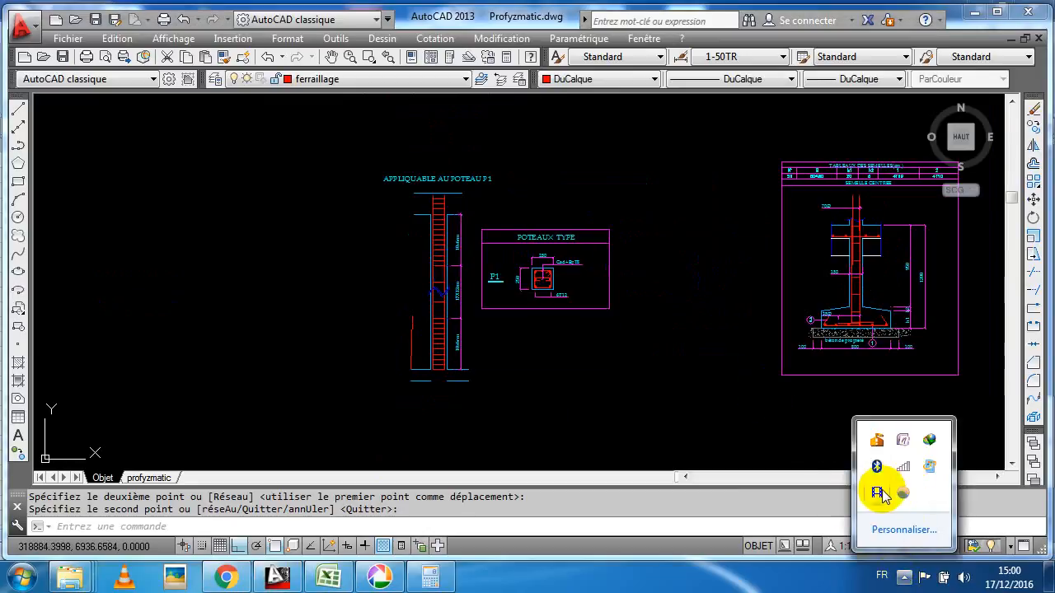